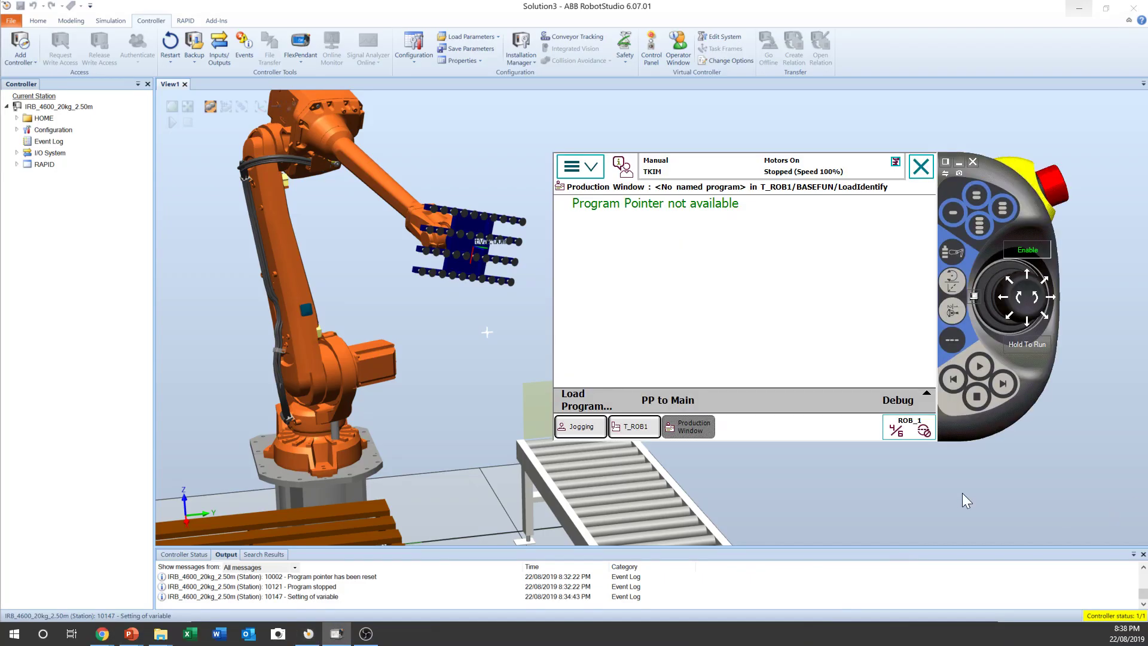
Set the program pointer to Main, close the Production Window, and keep tGripper as the jogging tool.
left_click(673, 400)
left_click(926, 167)
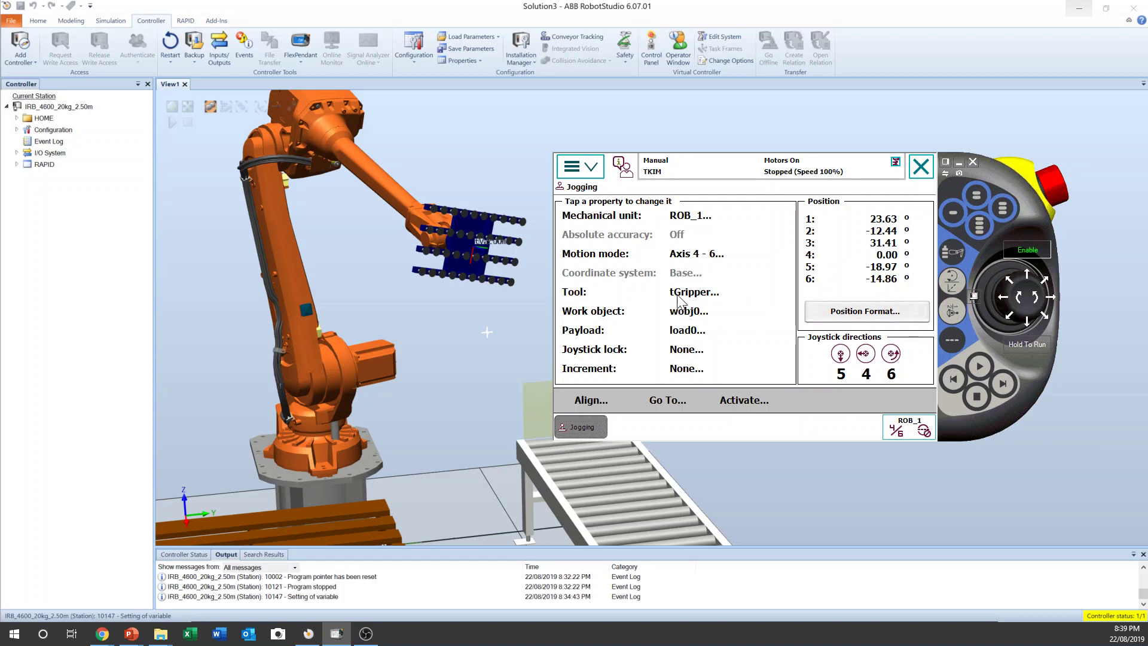
left_click(708, 294)
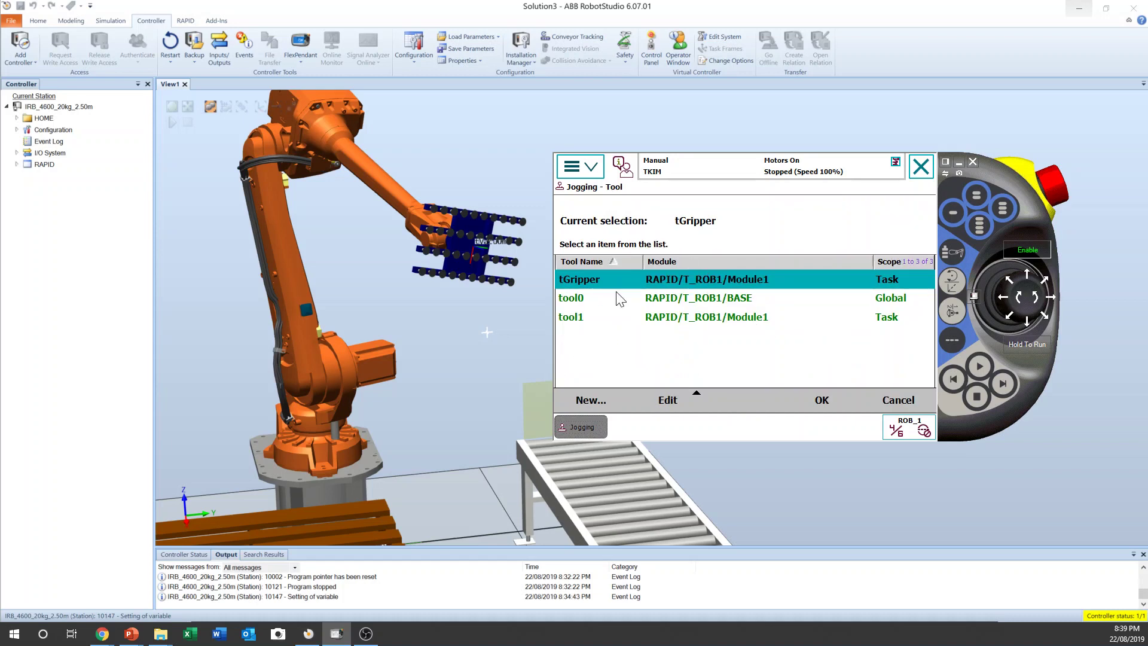
left_click(902, 404)
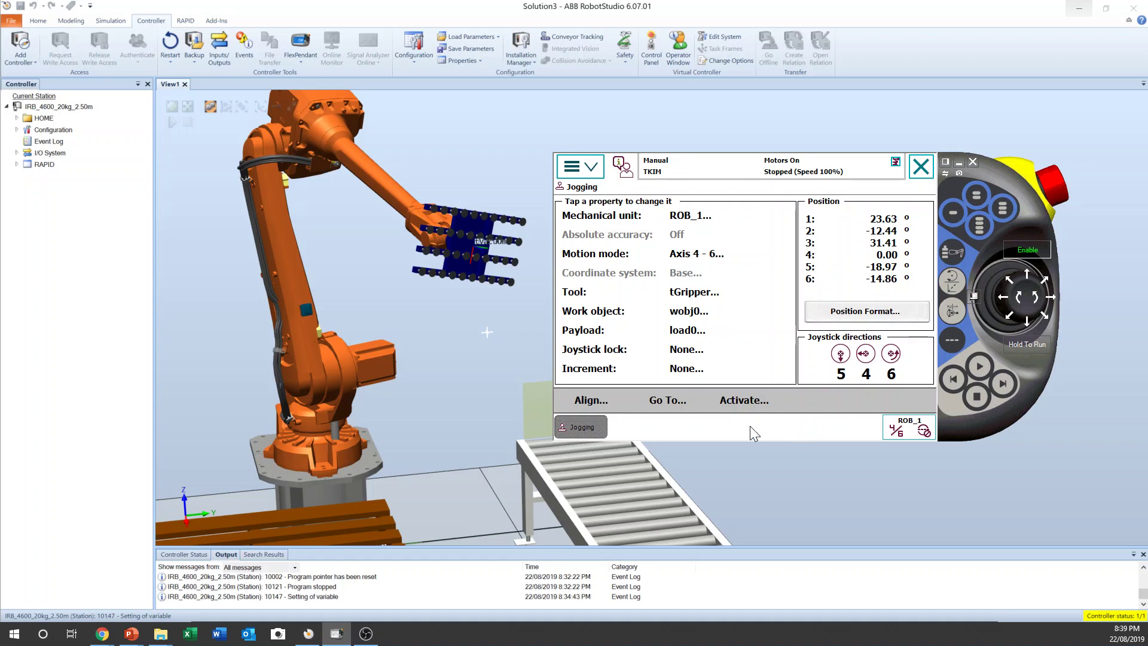
In the Program Editor, move the program pointer to main and list the callable service routines.
left_click(603, 173)
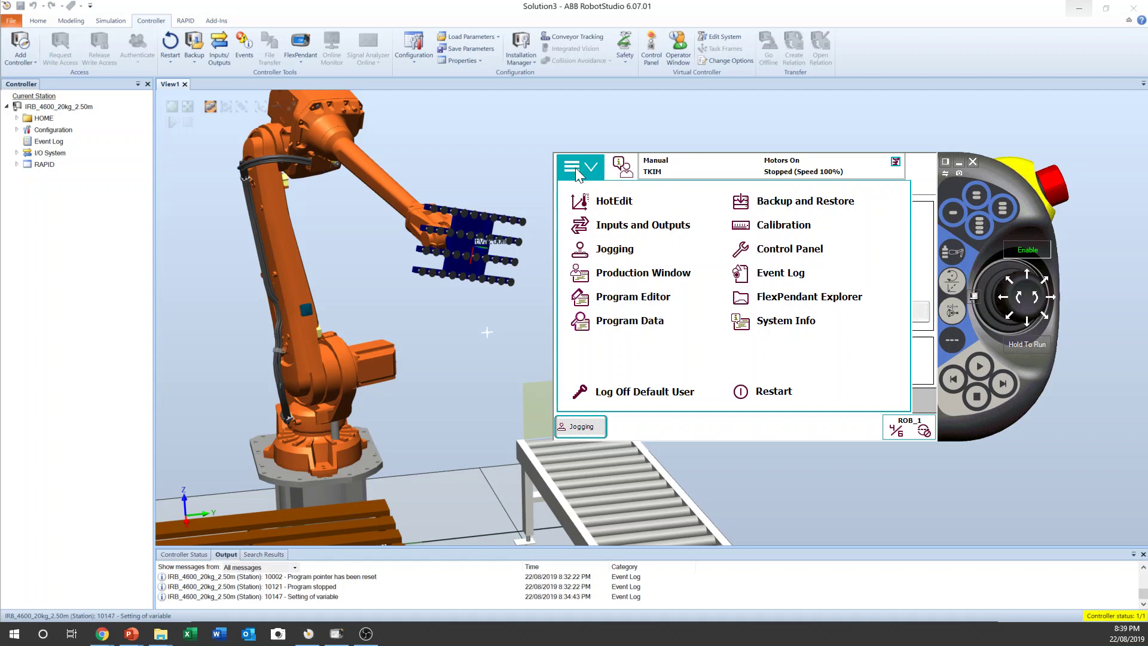
left_click(646, 299)
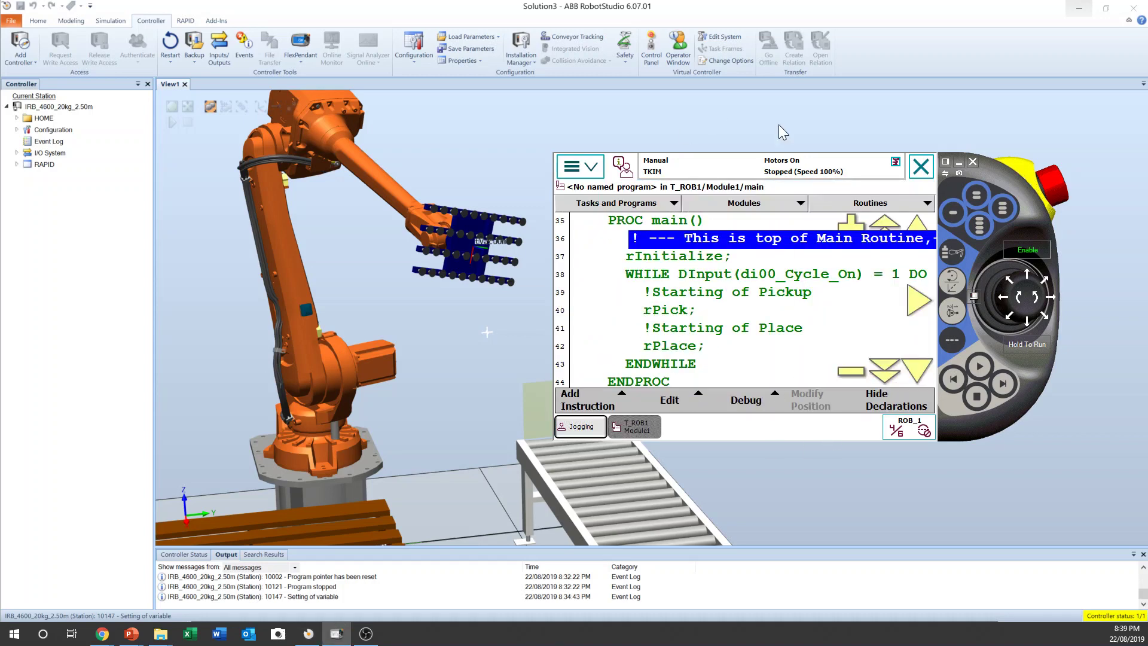
left_click(744, 404)
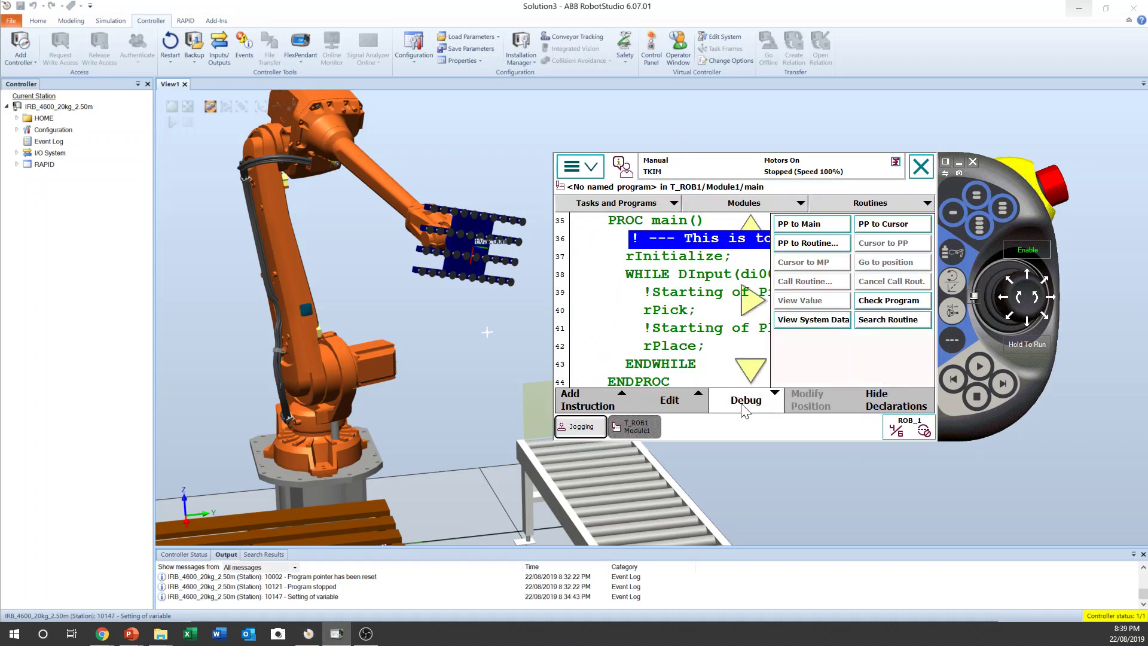
left_click(809, 227)
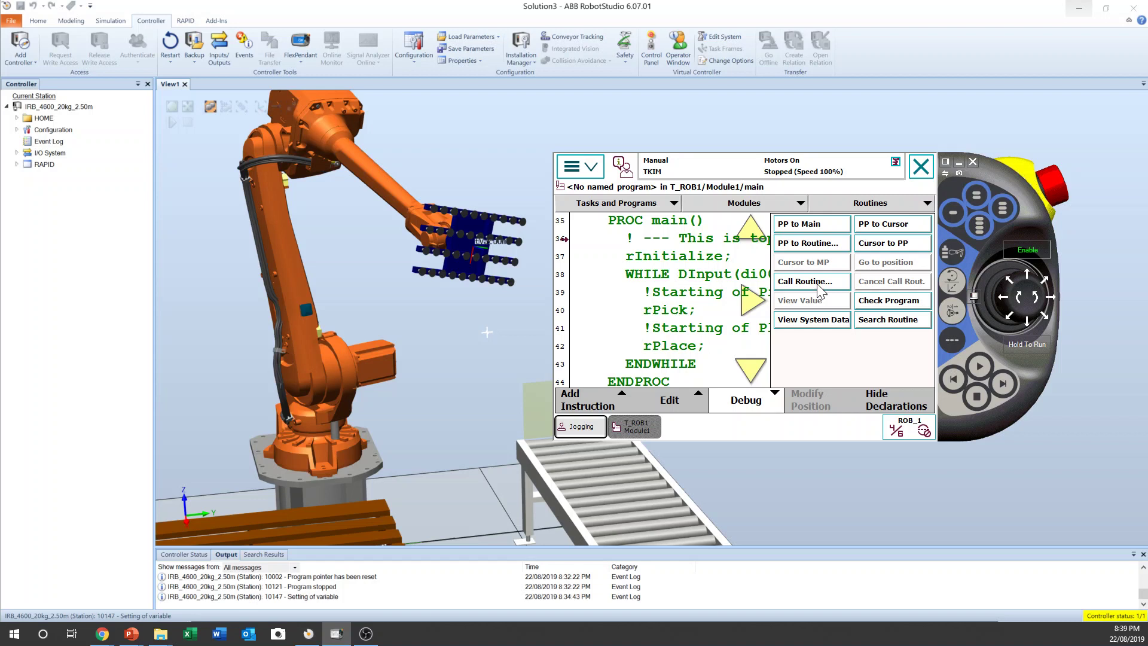
left_click(819, 290)
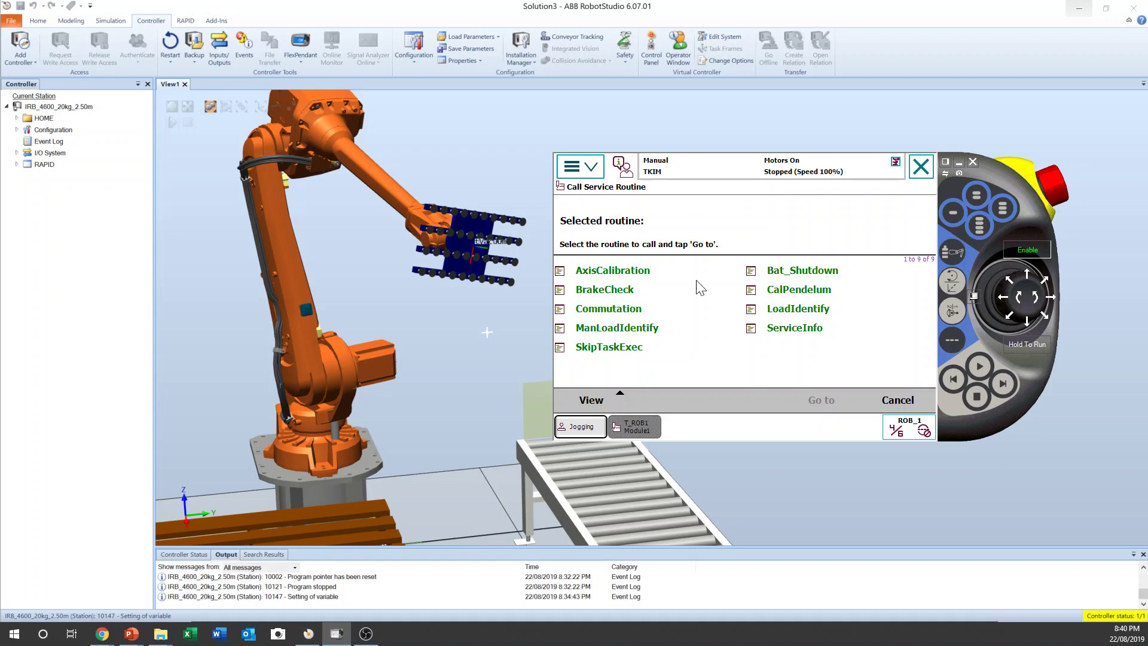
Call the LoadIdentify service routine and close the Debug menu to view its code.
left_click(806, 311)
left_click(824, 404)
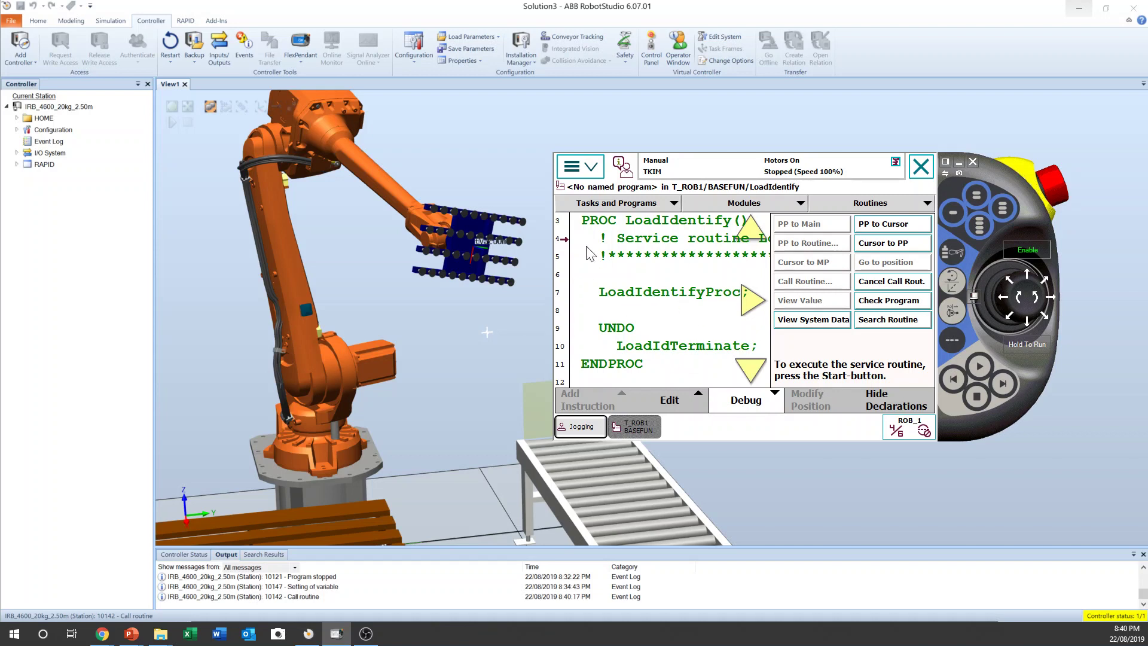
left_click(743, 413)
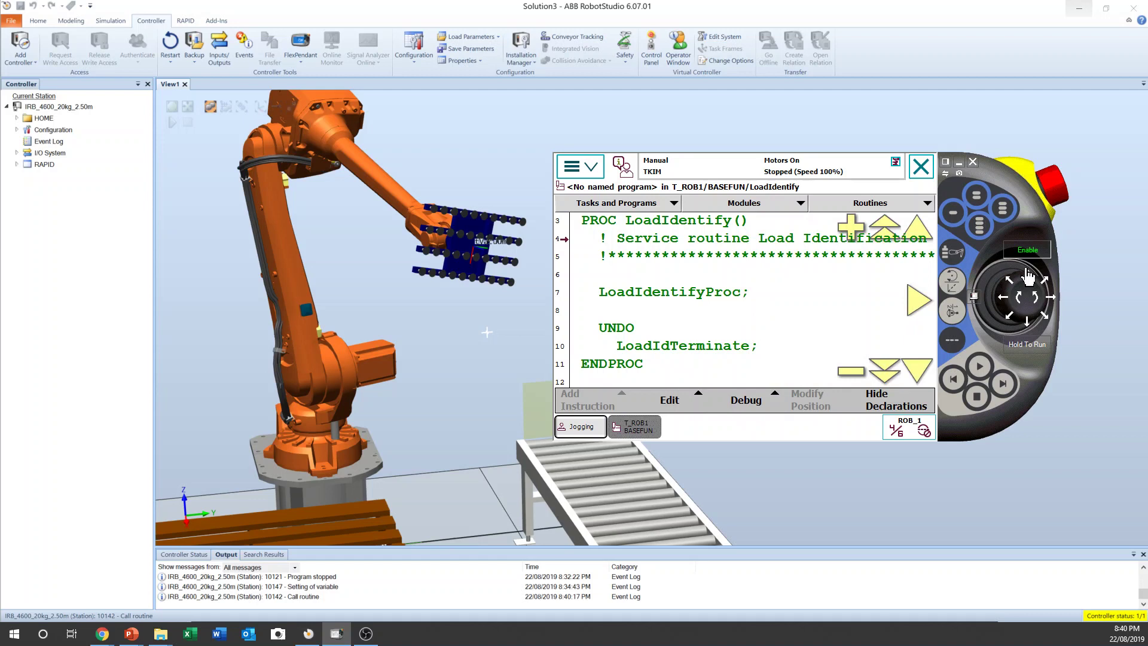
Switch the robot motors back on from the control panel.
left_click(973, 295)
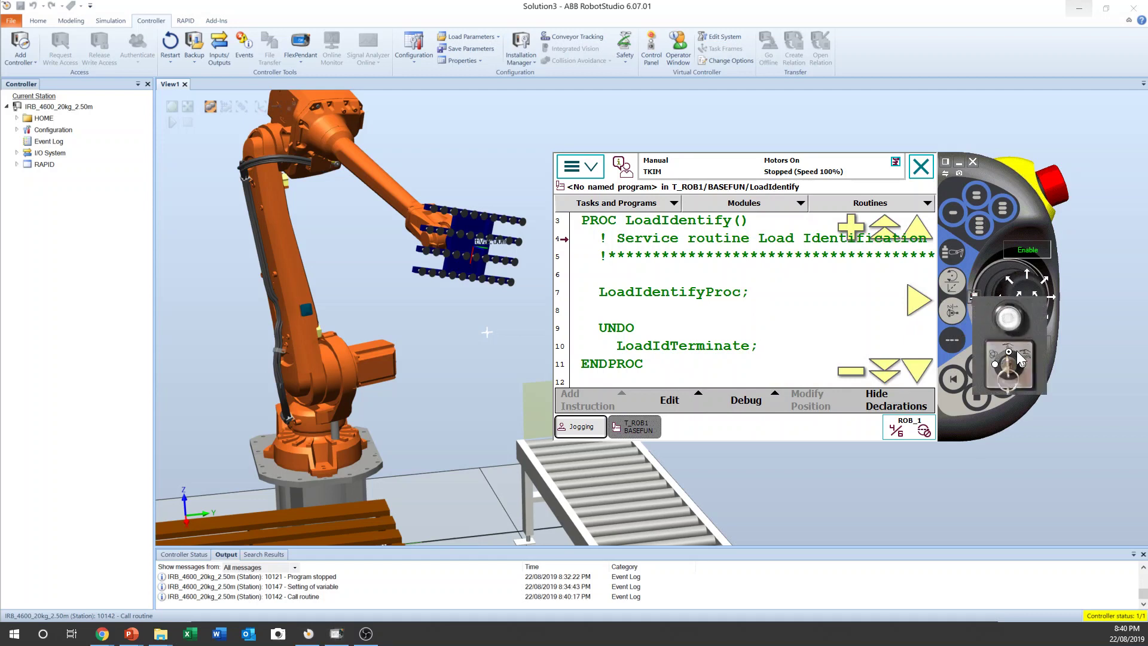
left_click(1040, 260)
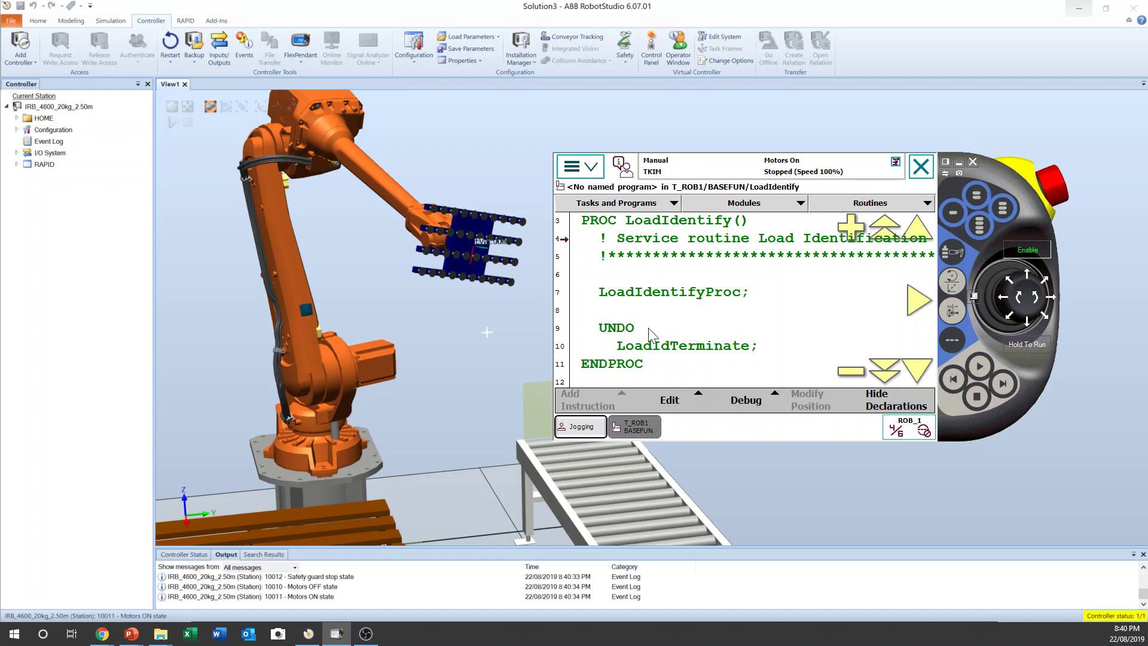
left_click(592, 169)
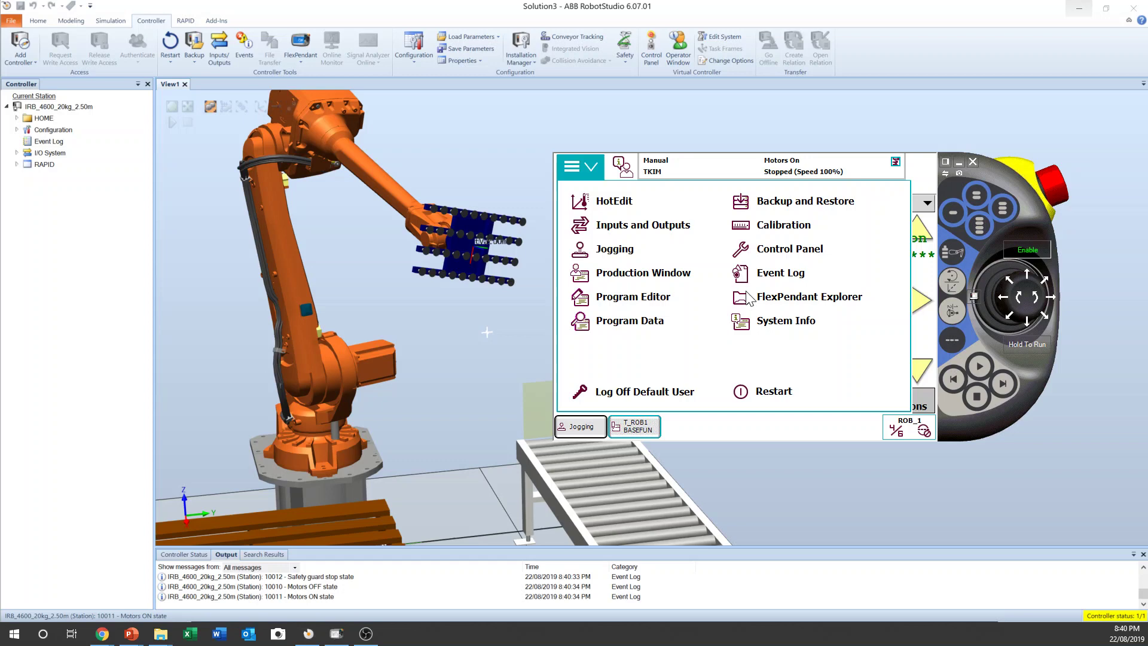
Open the tGripper tooldata values for editing in Program Data.
left_click(650, 326)
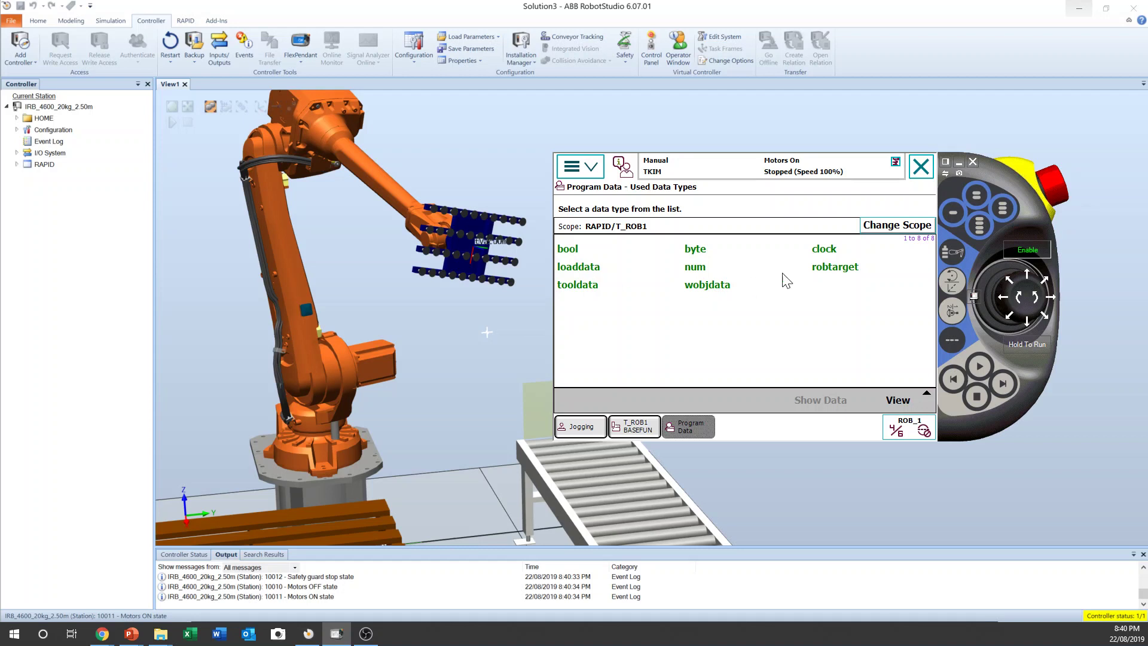
left_click(584, 286)
left_click(817, 397)
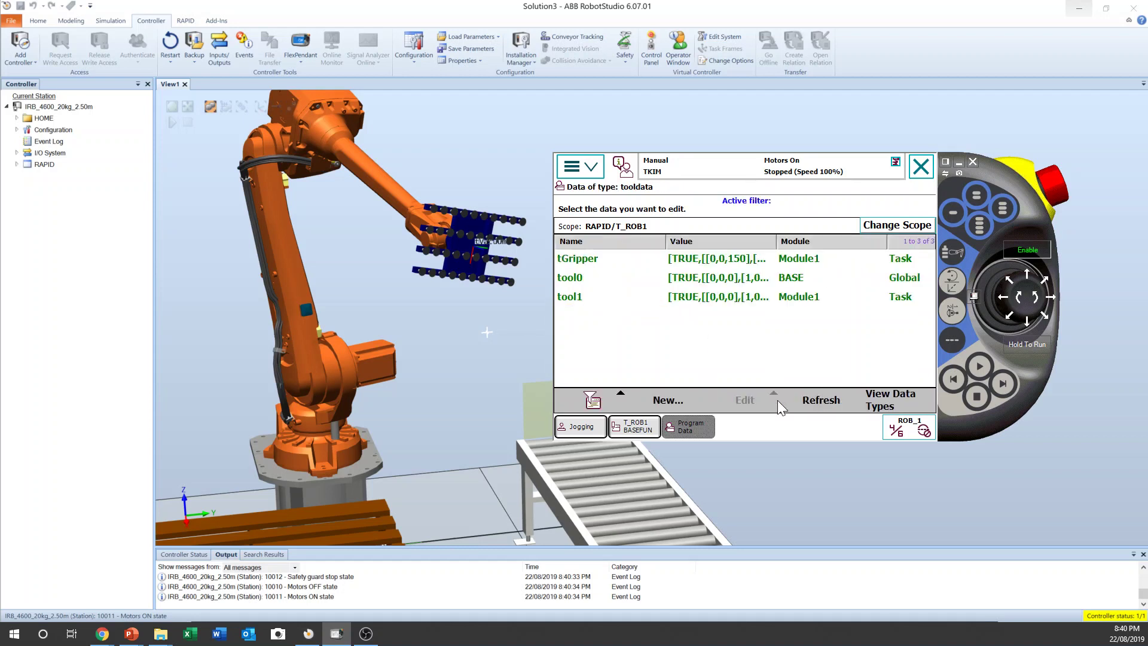
left_click(734, 267)
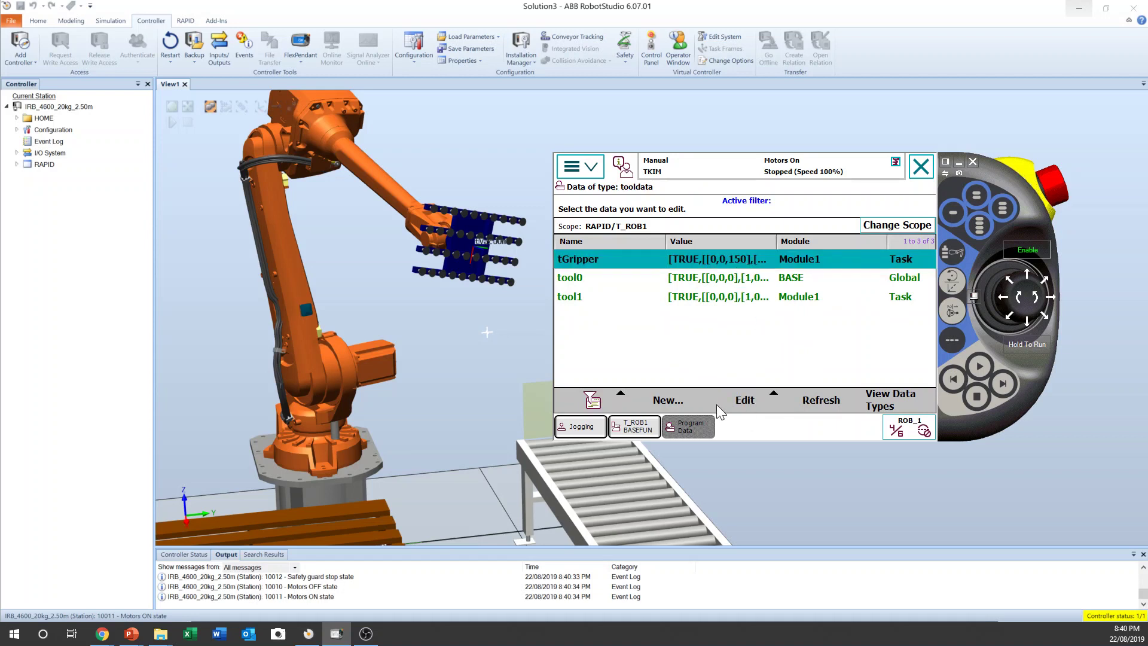
left_click(763, 404)
left_click(769, 338)
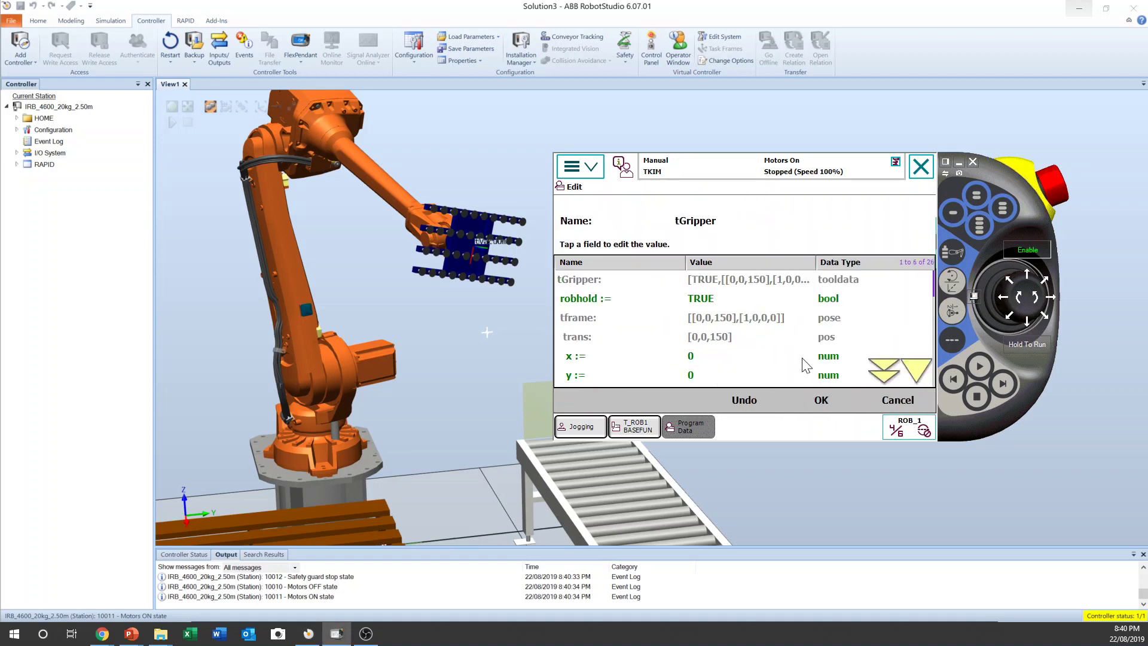
Review tGripper's load data: mass 5, centre of gravity [10,10,10], inertias 10, then confirm.
left_click(918, 373)
left_click(918, 374)
left_click(917, 371)
left_click(917, 370)
left_click(917, 370)
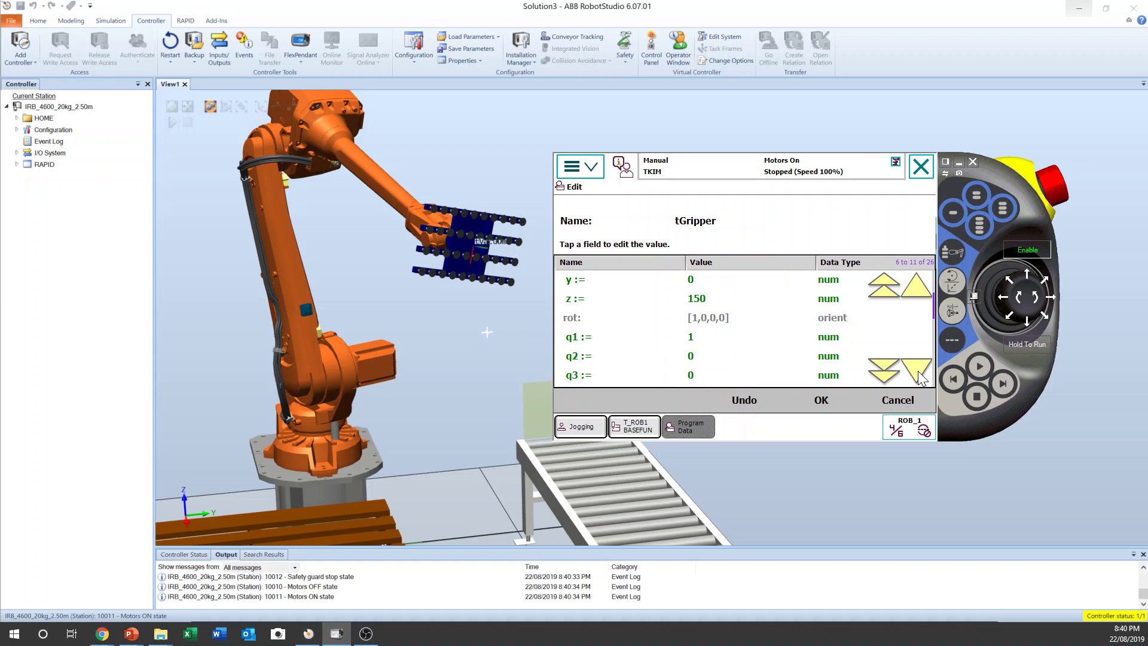
left_click(917, 370)
left_click(917, 371)
left_click(917, 371)
left_click(917, 370)
left_click(917, 371)
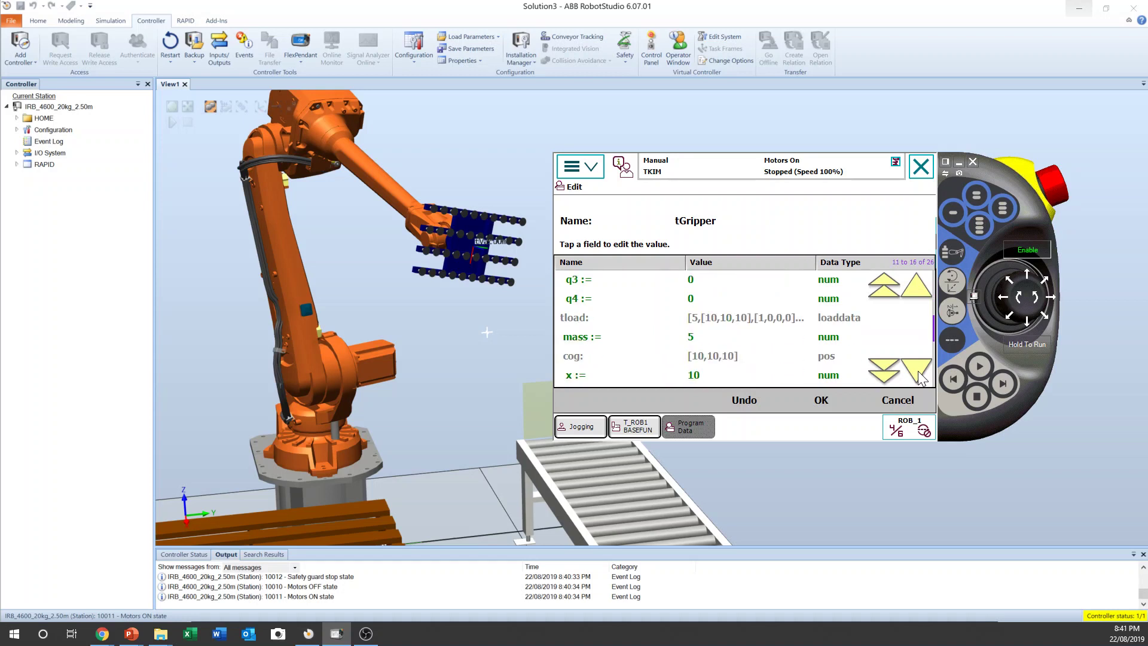
left_click(917, 371)
left_click(918, 368)
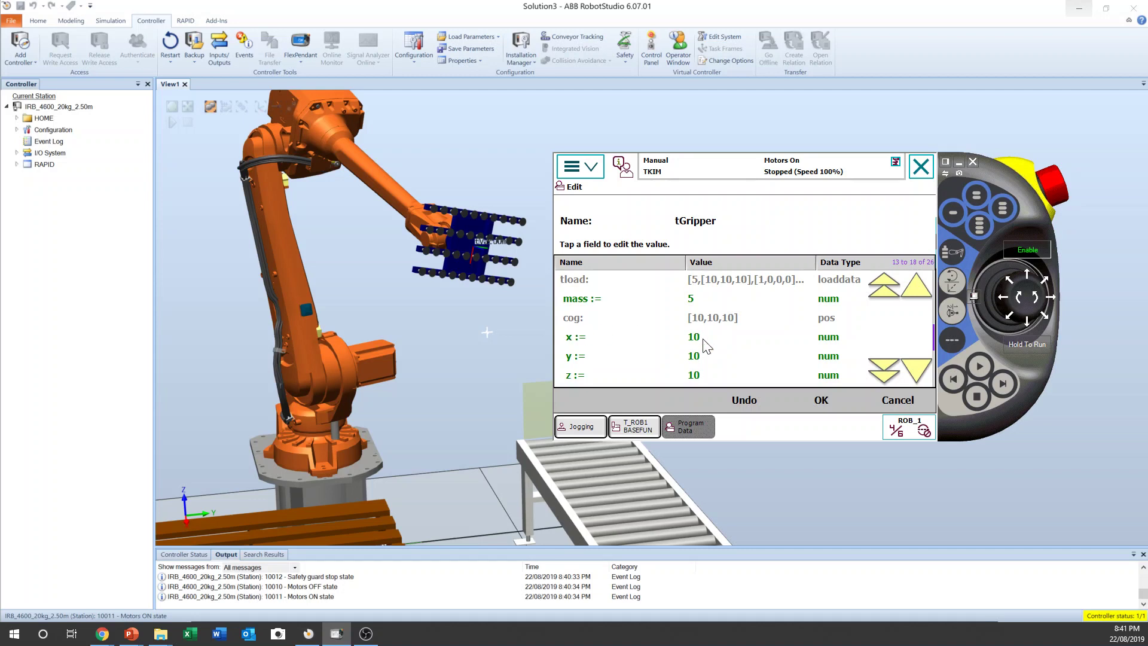
left_click(914, 371)
left_click(914, 371)
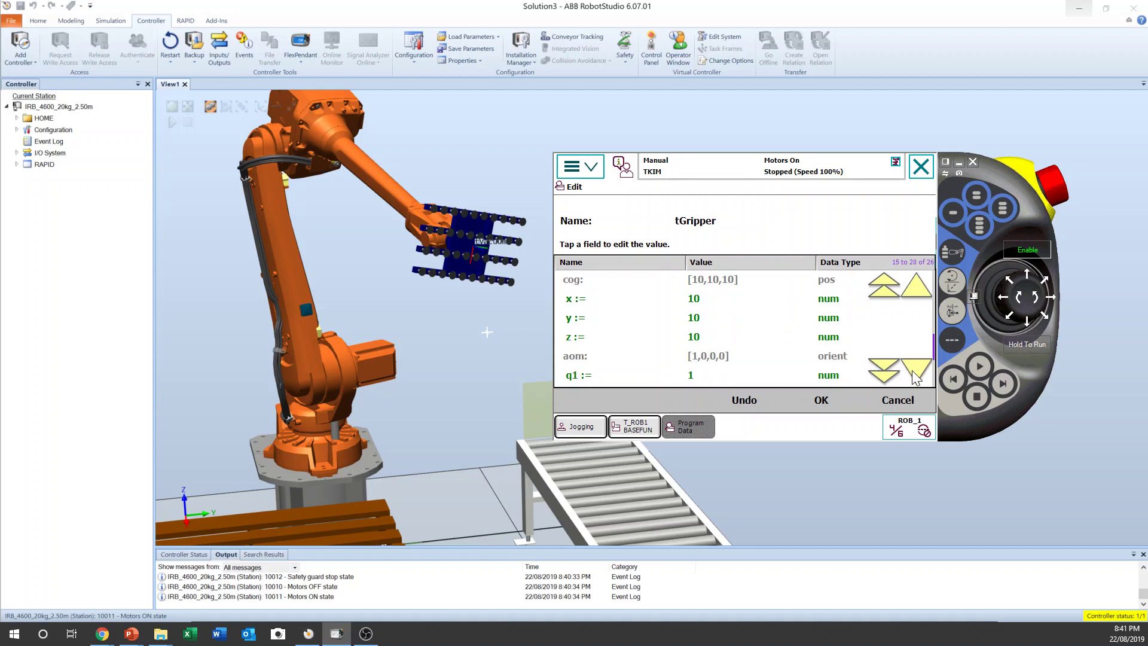
left_click(914, 370)
left_click(913, 371)
left_click(913, 371)
left_click(913, 370)
left_click(913, 371)
left_click(914, 370)
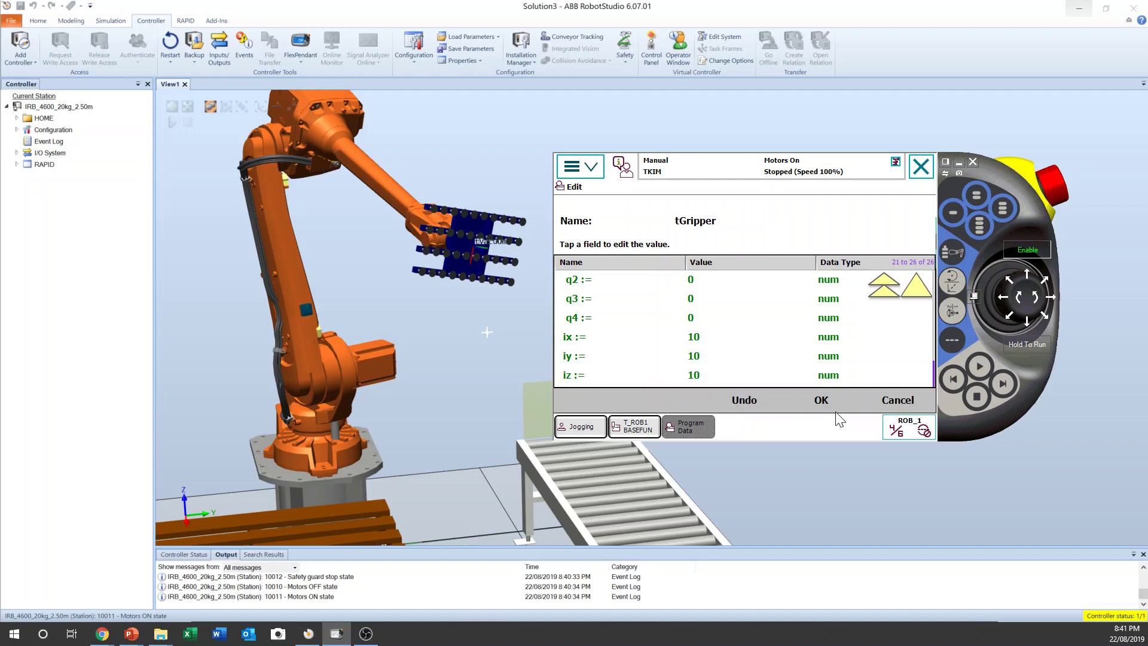
left_click(822, 400)
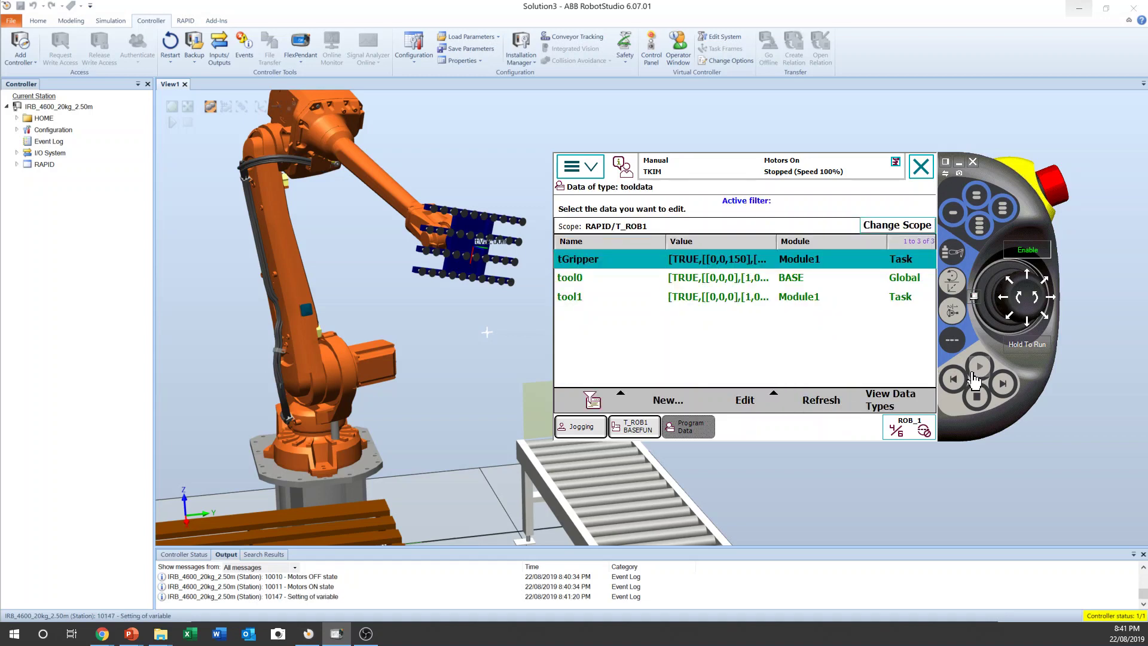
Start running the LoadIdentify routine from the program editor.
left_click(639, 427)
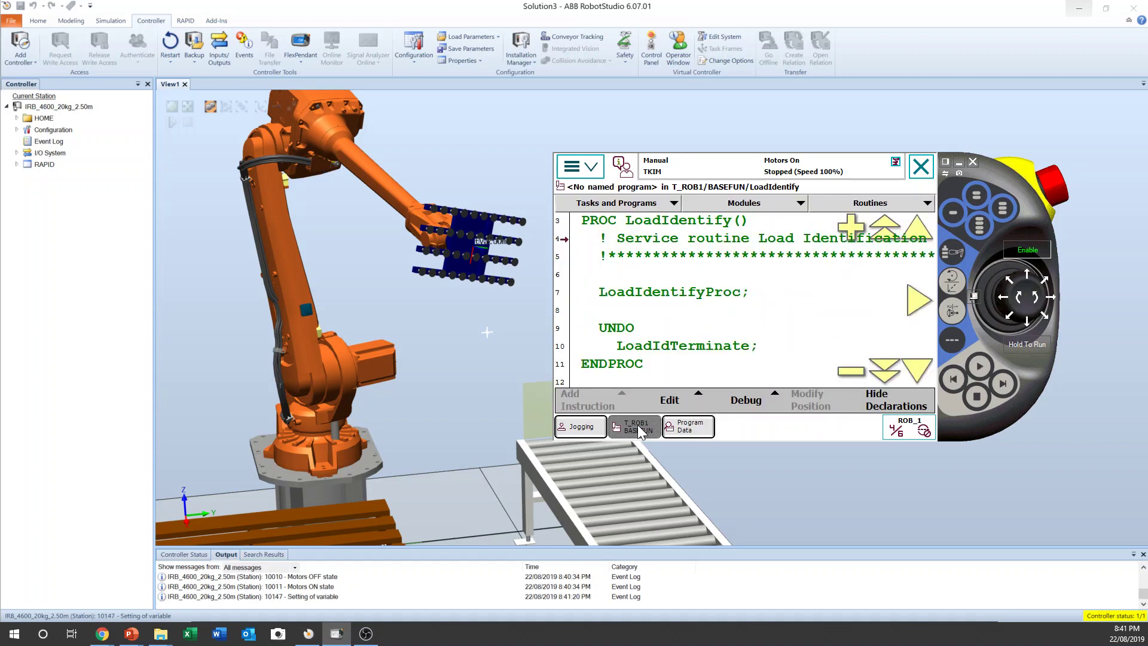
left_click(980, 369)
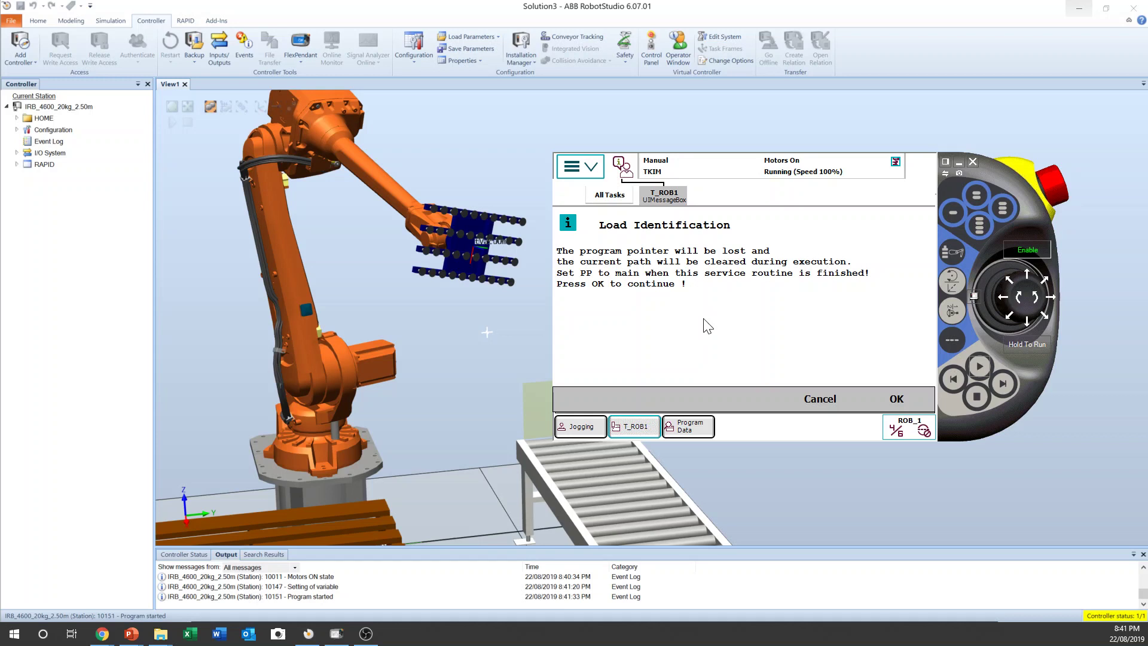
Acknowledge the program pointer warning to reach the Tool/PayLoad prompt.
left_click(900, 400)
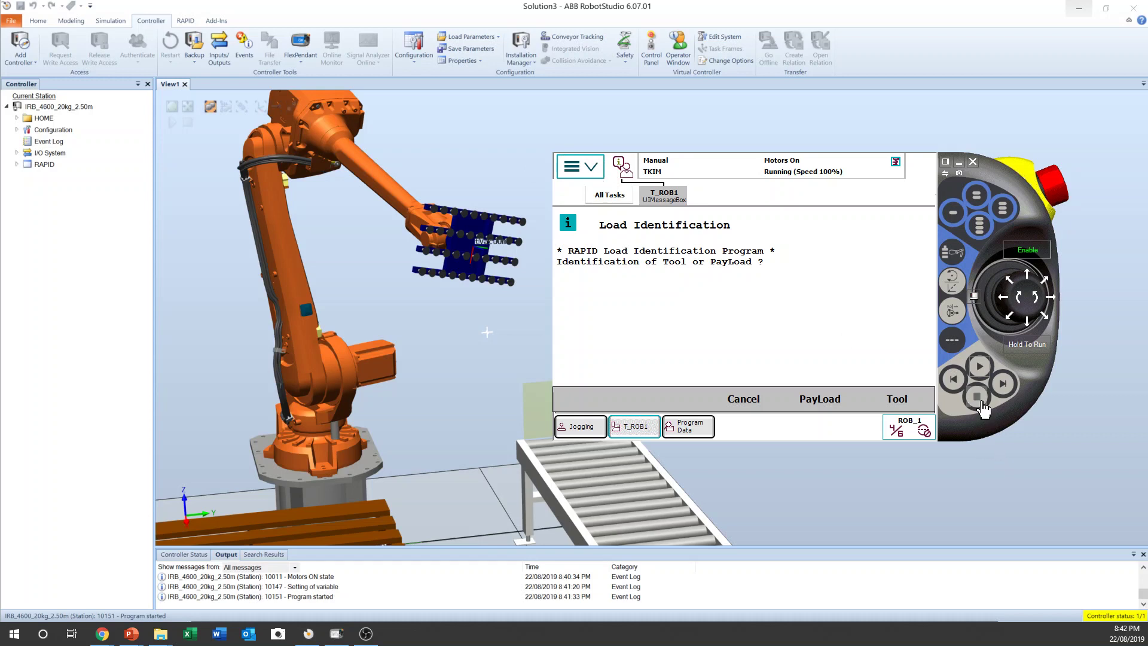
Stop the routine, show the tooldata list, and jog the robot to tilt the gripper.
left_click(979, 400)
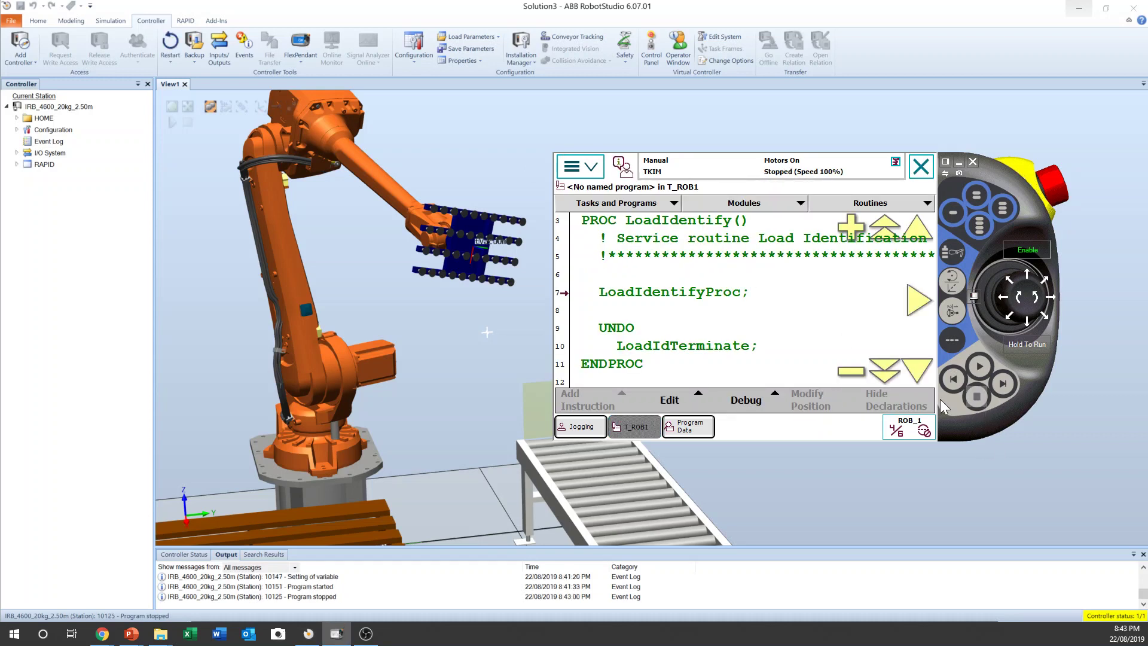
left_click(592, 174)
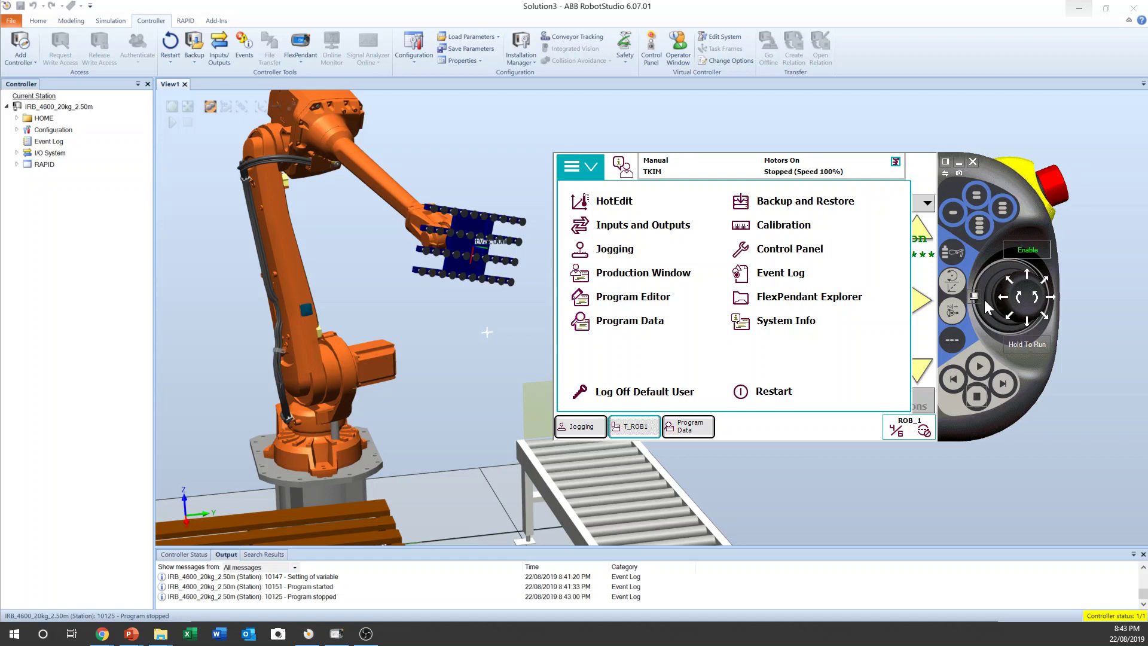
left_click(1026, 328)
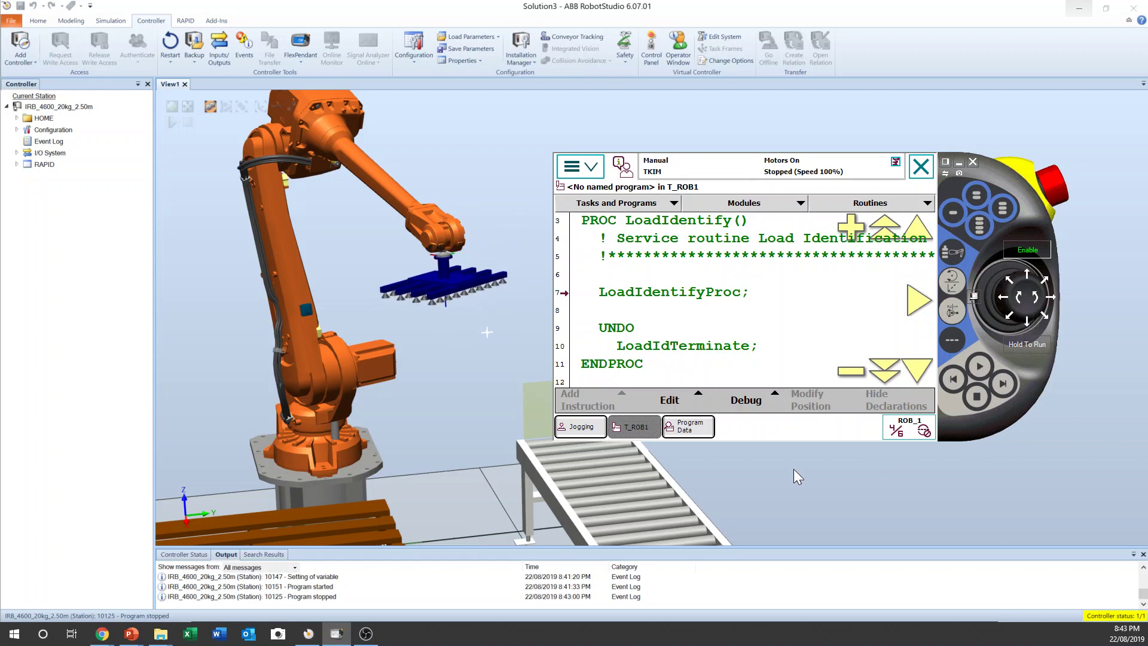
left_click(687, 427)
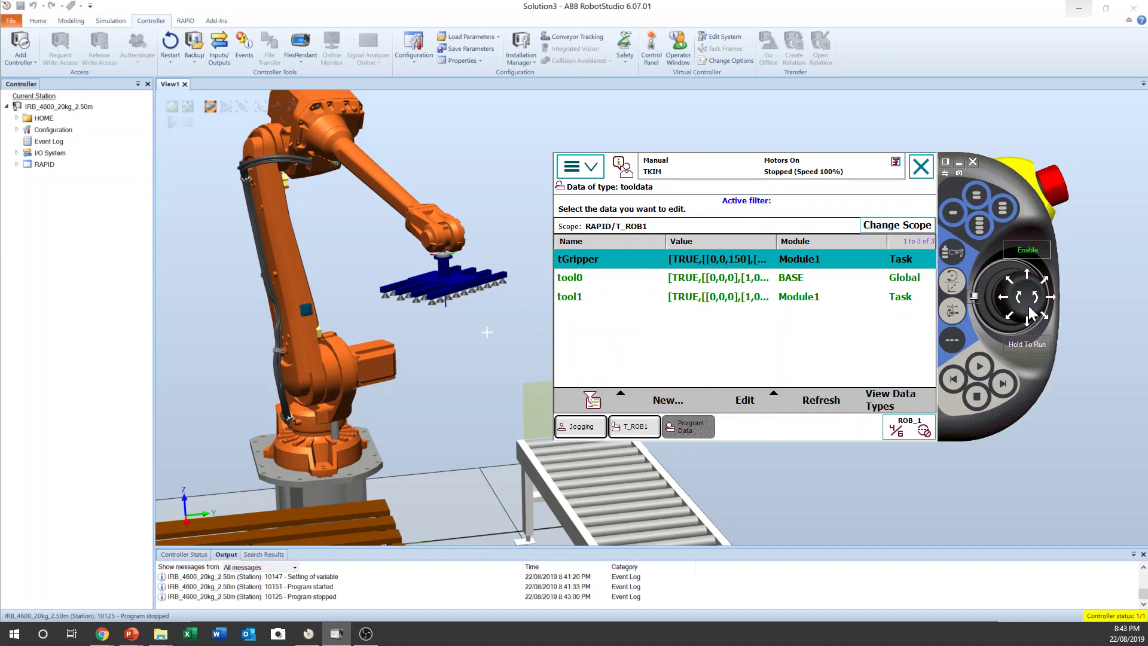
left_click_drag(1052, 304, 1053, 307)
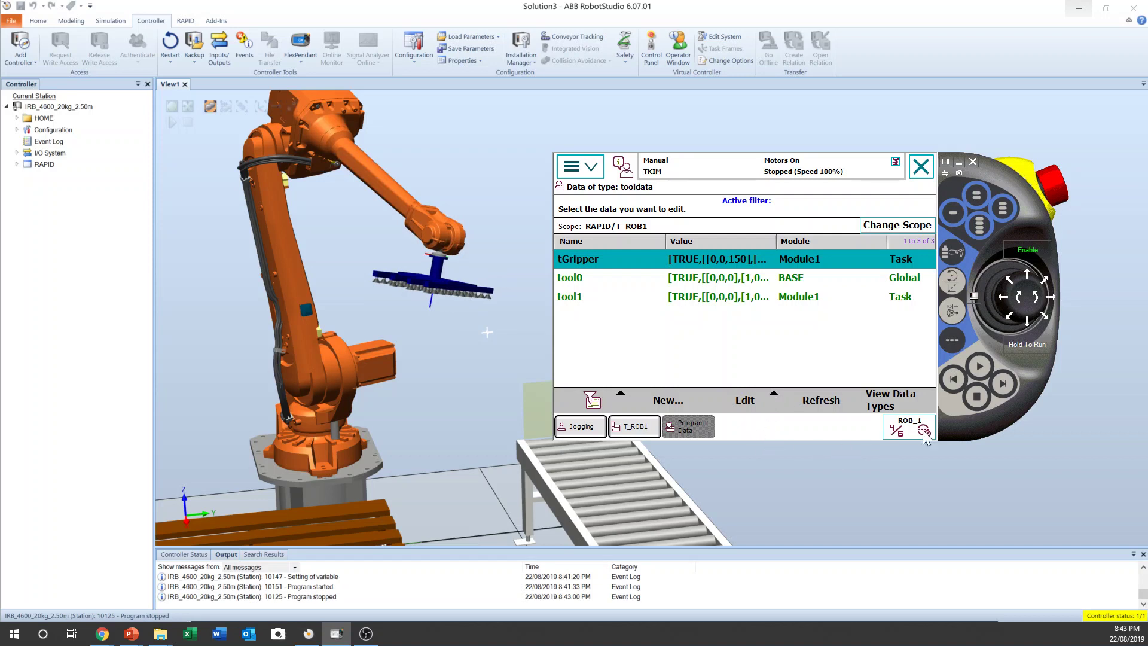
Browse the LoadIdentify code, debug options and quick settings on the pendant.
left_click(634, 428)
left_click(745, 411)
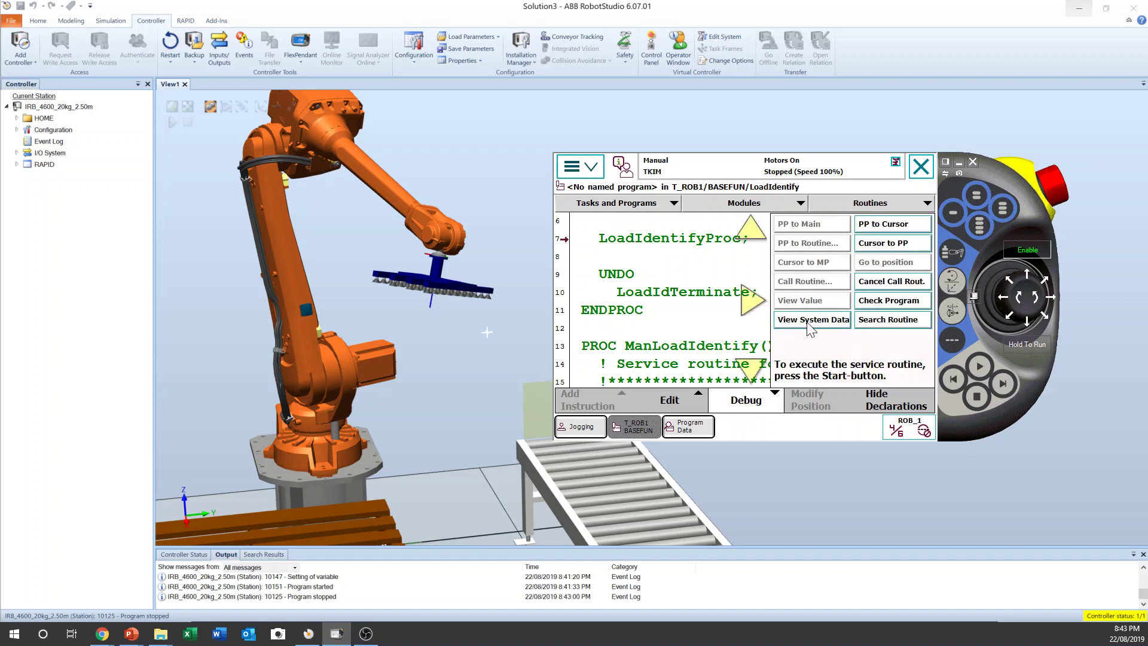
left_click(909, 430)
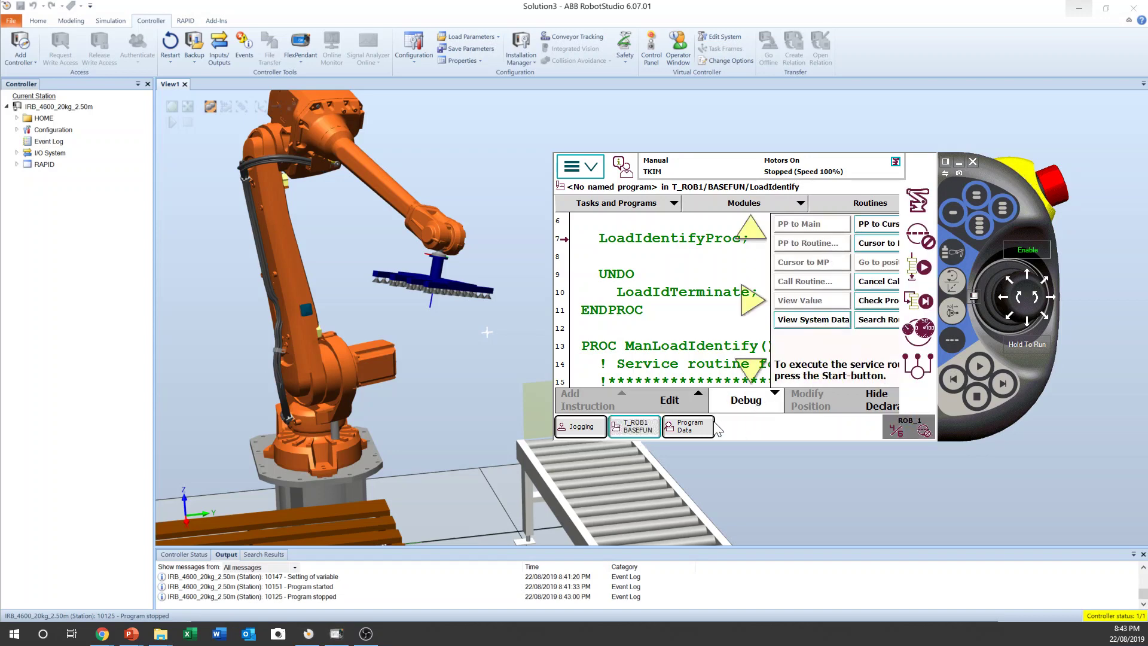
left_click(586, 173)
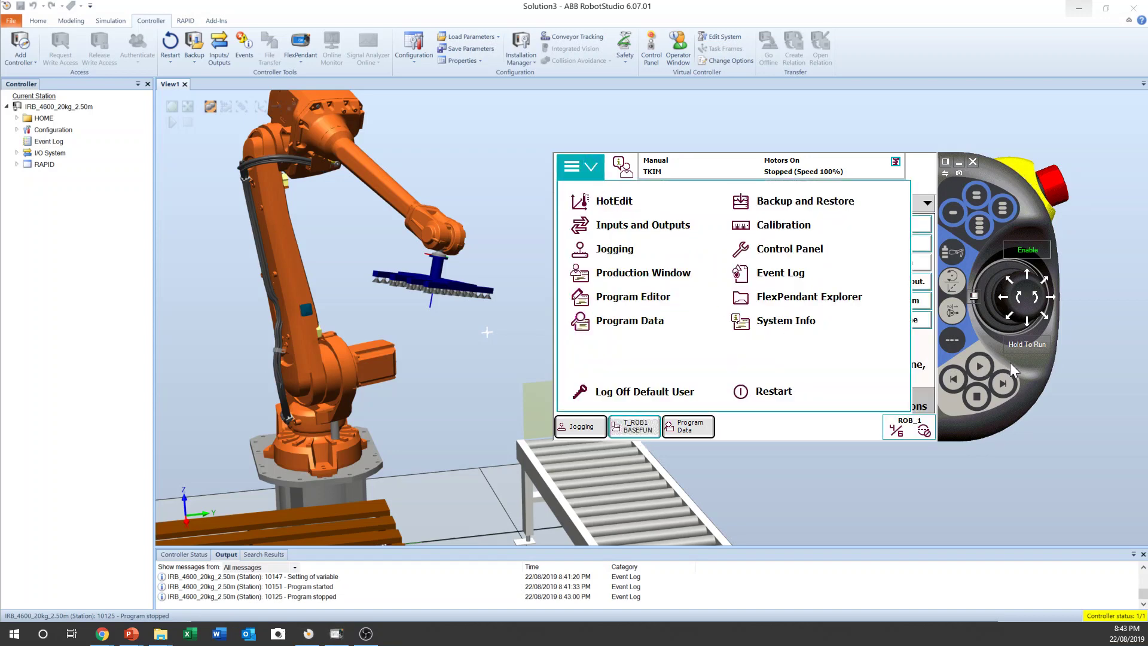
left_click(984, 402)
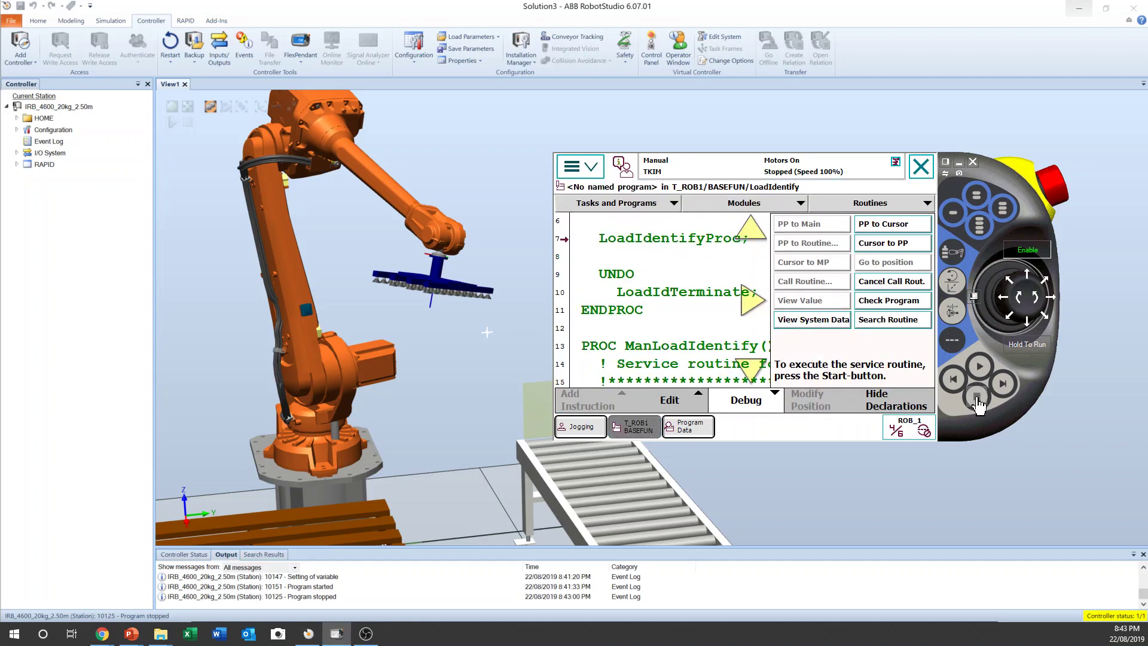
Reset the program pointer to main in Module1 and show its debug options.
left_click(577, 167)
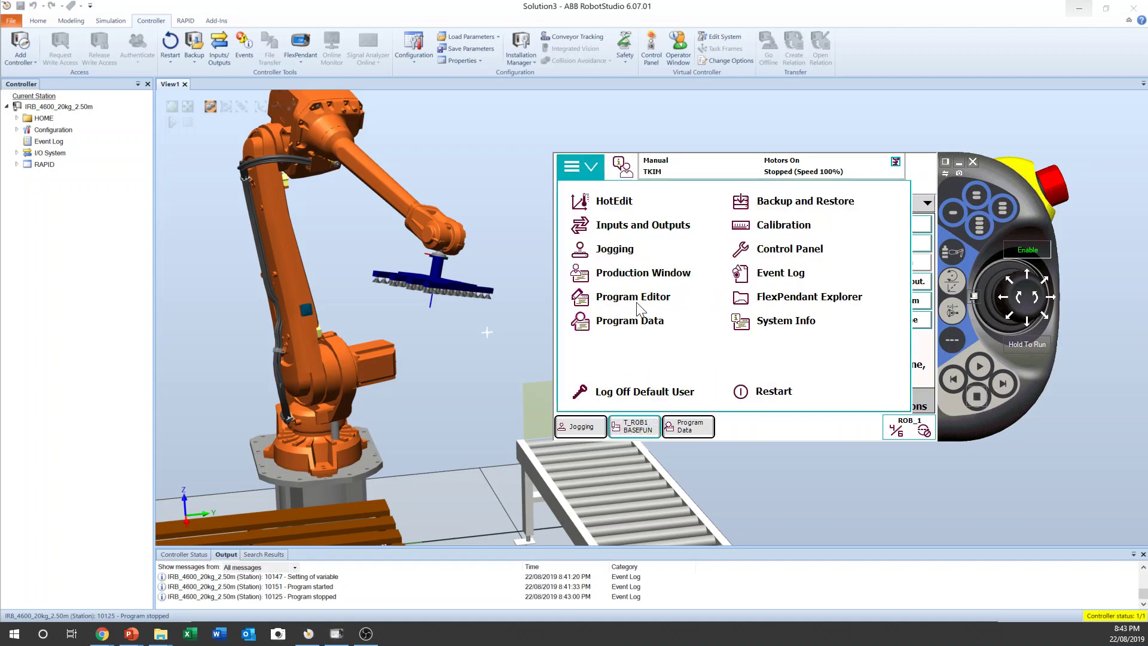
left_click(645, 273)
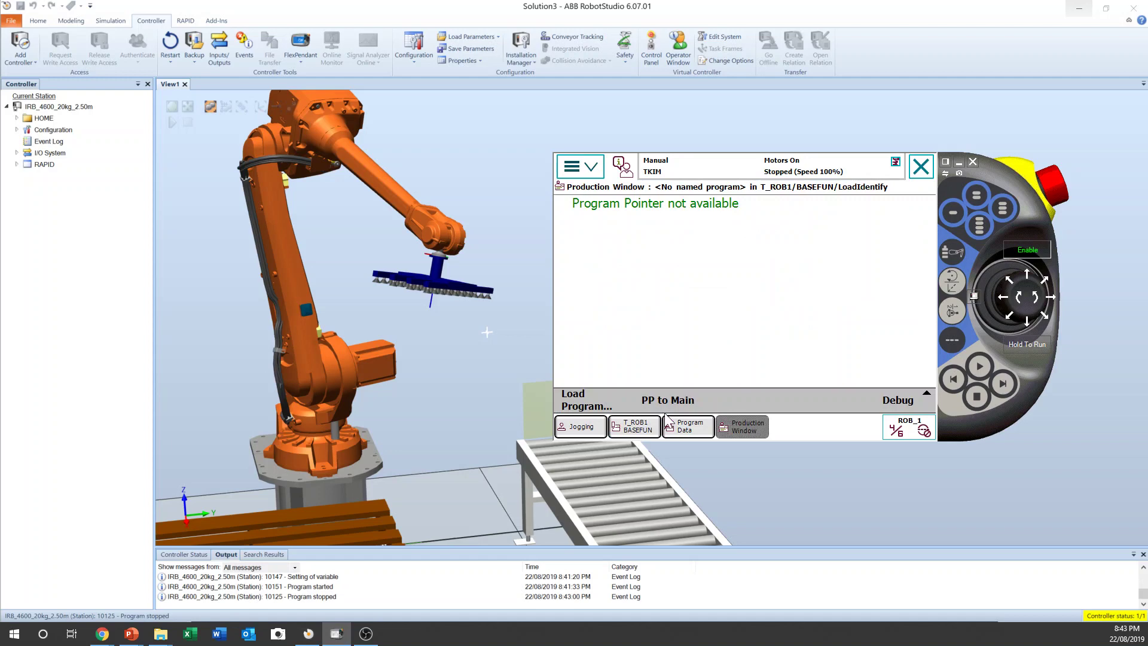
left_click(657, 392)
left_click(695, 369)
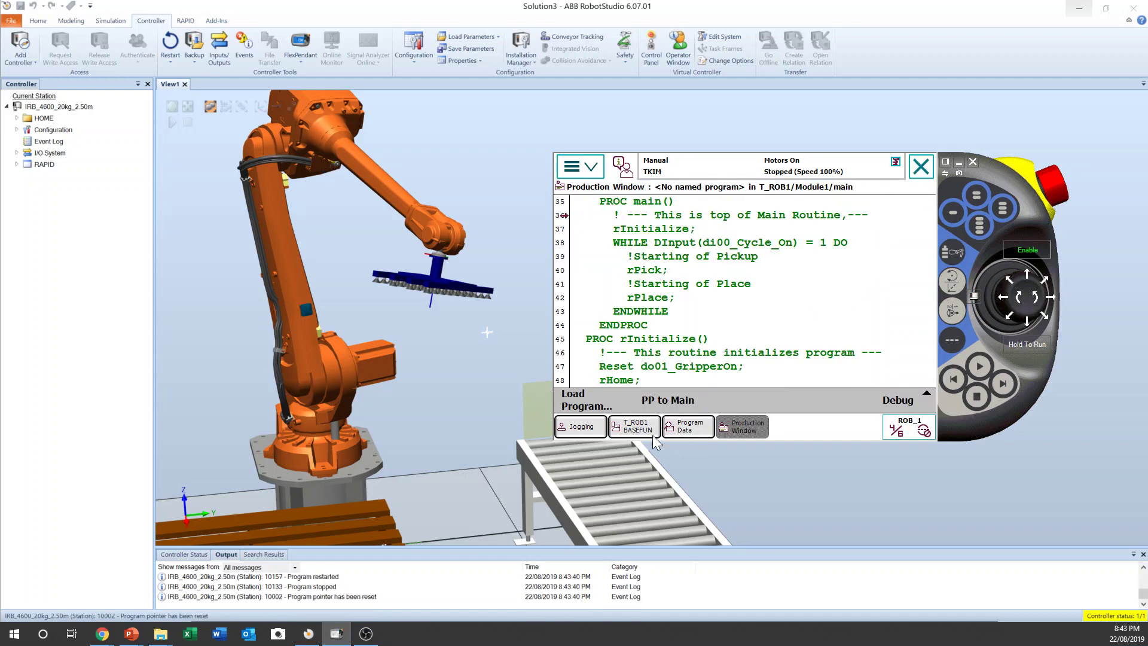
left_click(631, 425)
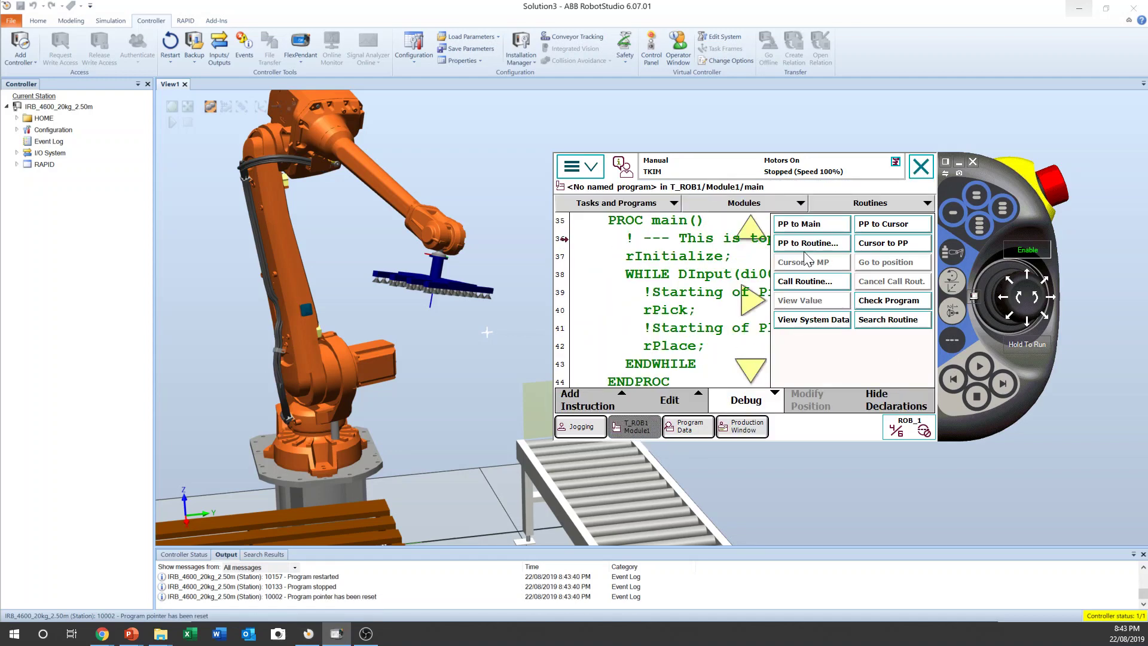
Call LoadIdentify again, start it, and accept the program pointer warning.
left_click(801, 282)
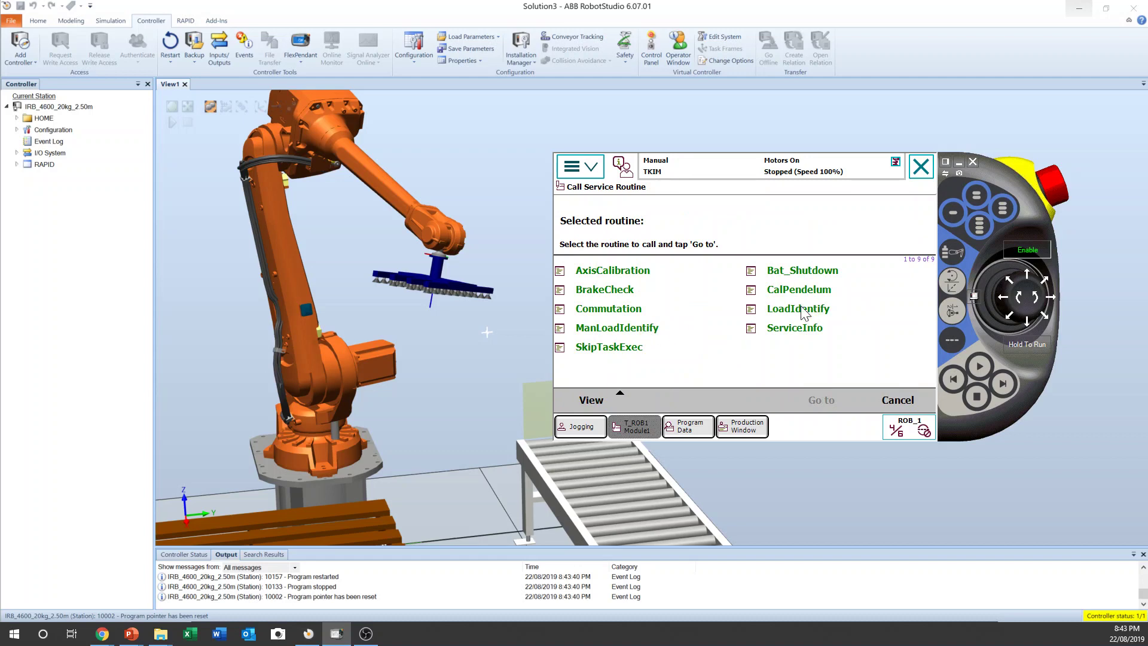
double_click(806, 312)
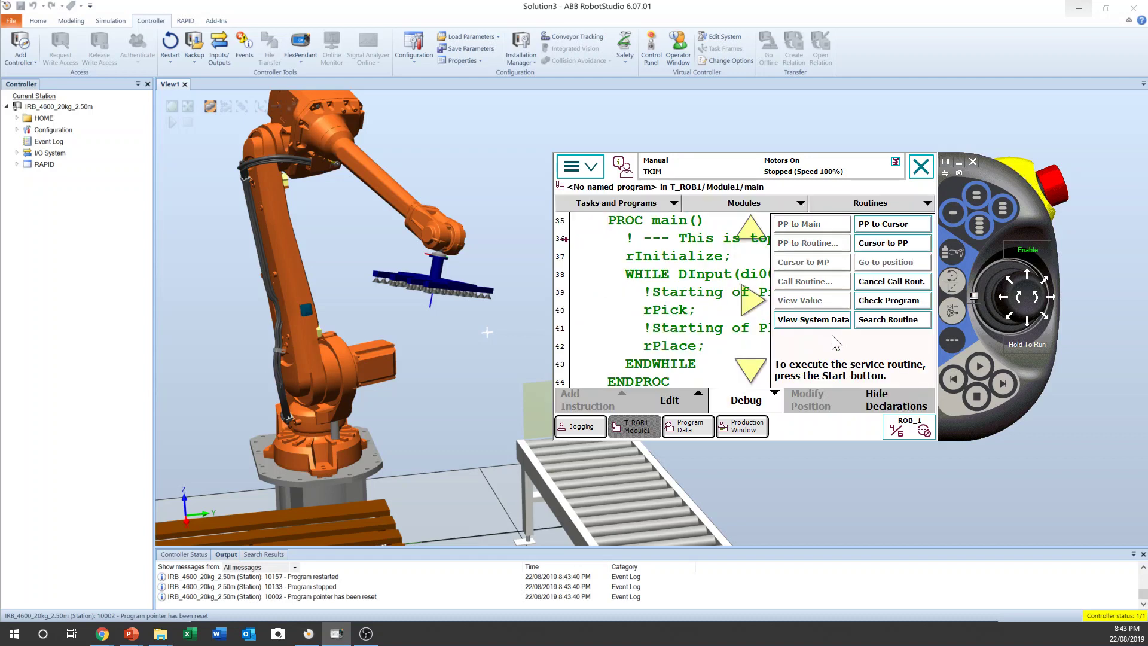
left_click(977, 371)
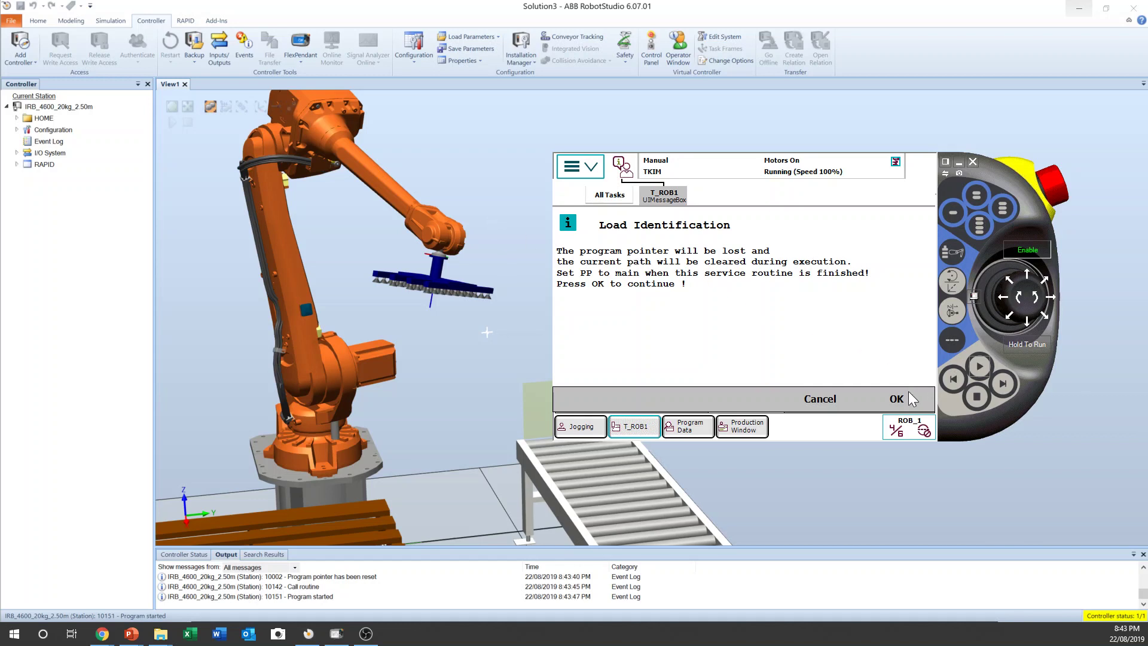
left_click(910, 406)
left_click(897, 402)
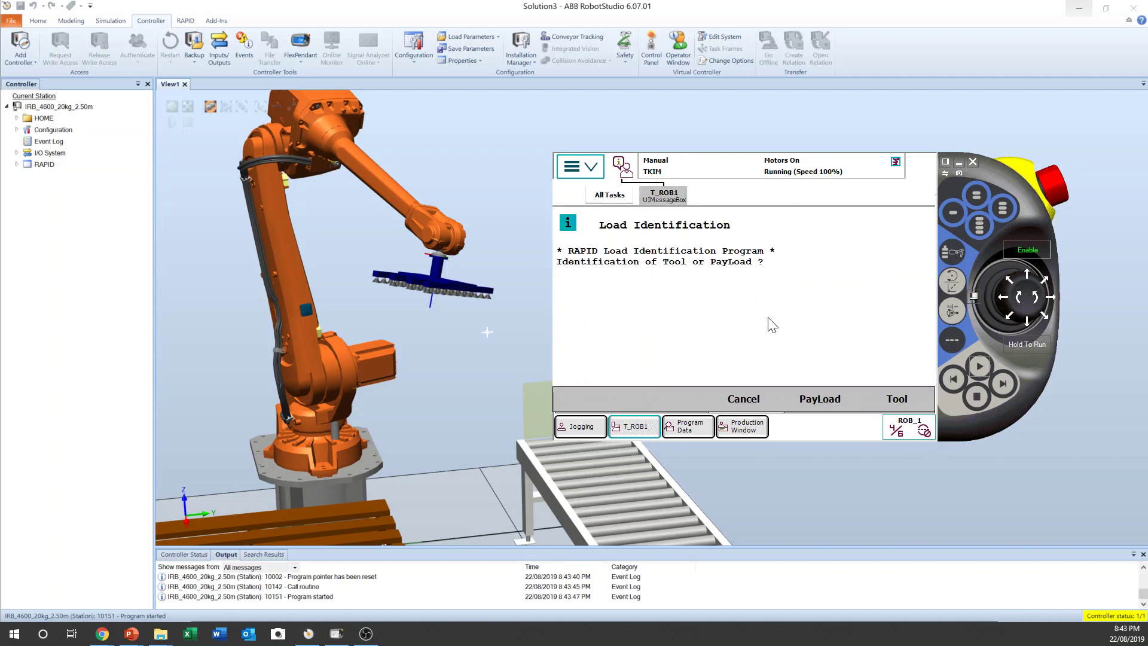
Choose to identify the tool and accept the tool mounting requirements for tGripper.
left_click(897, 399)
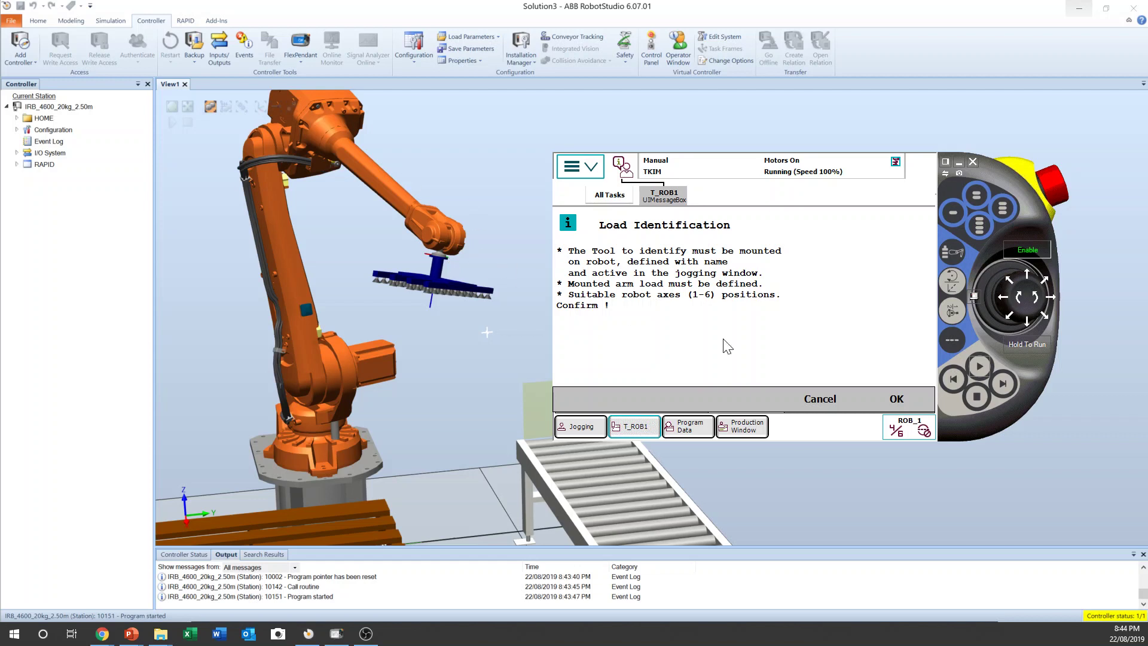
left_click(884, 399)
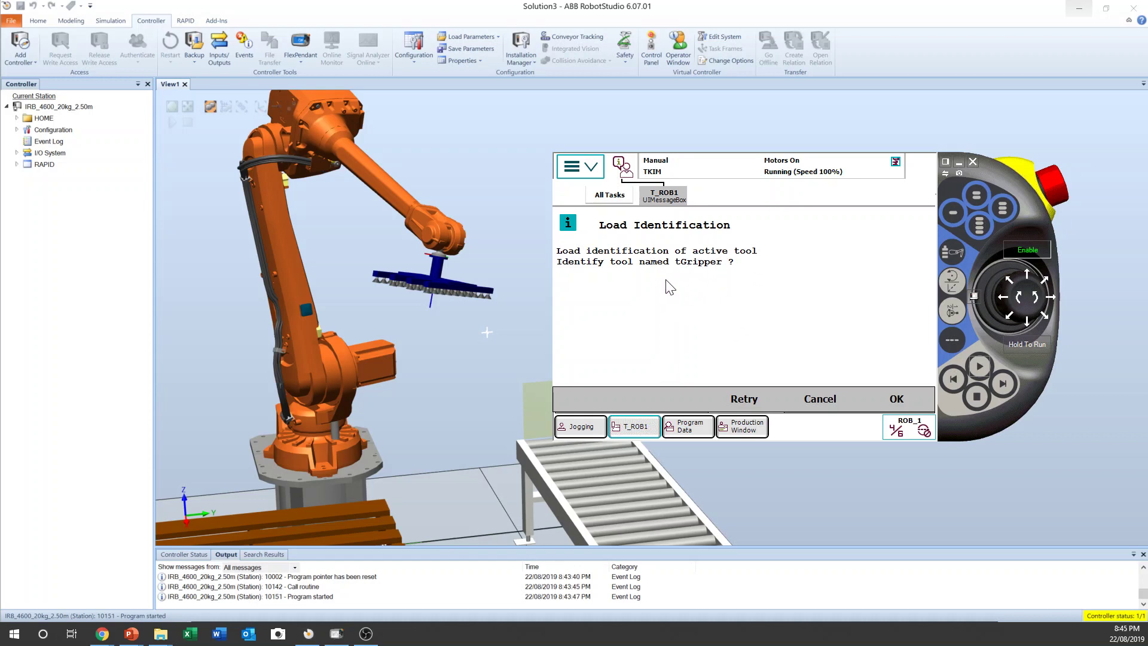
Confirm tGripper as the tool and choose method 2, unknown mass in tool.
left_click(895, 398)
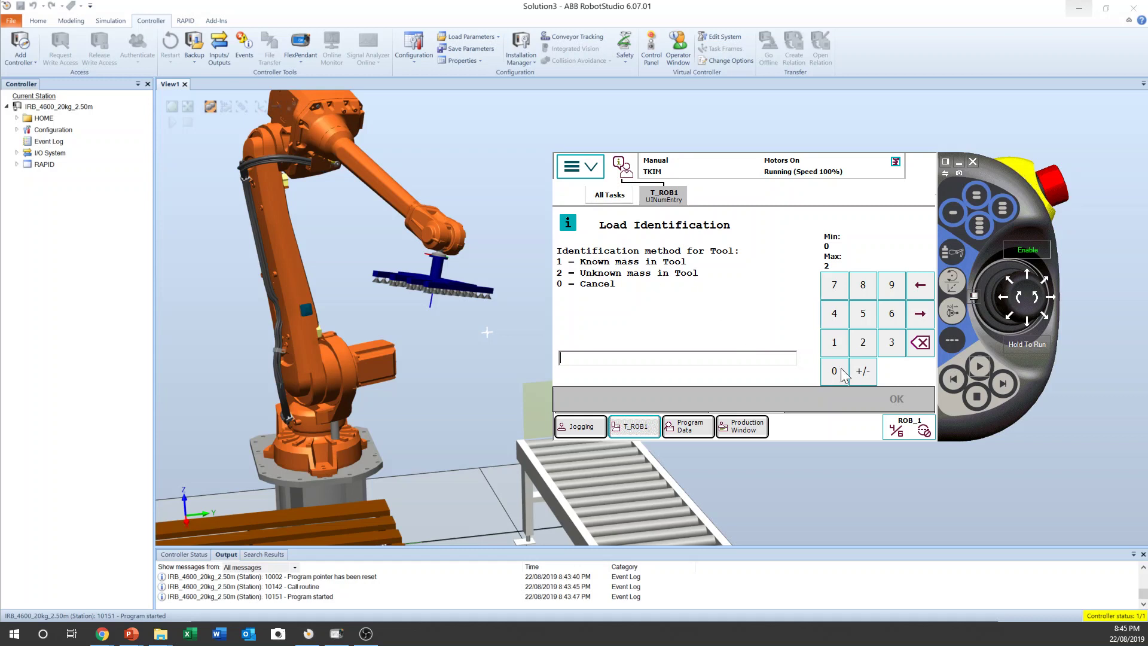
left_click(864, 343)
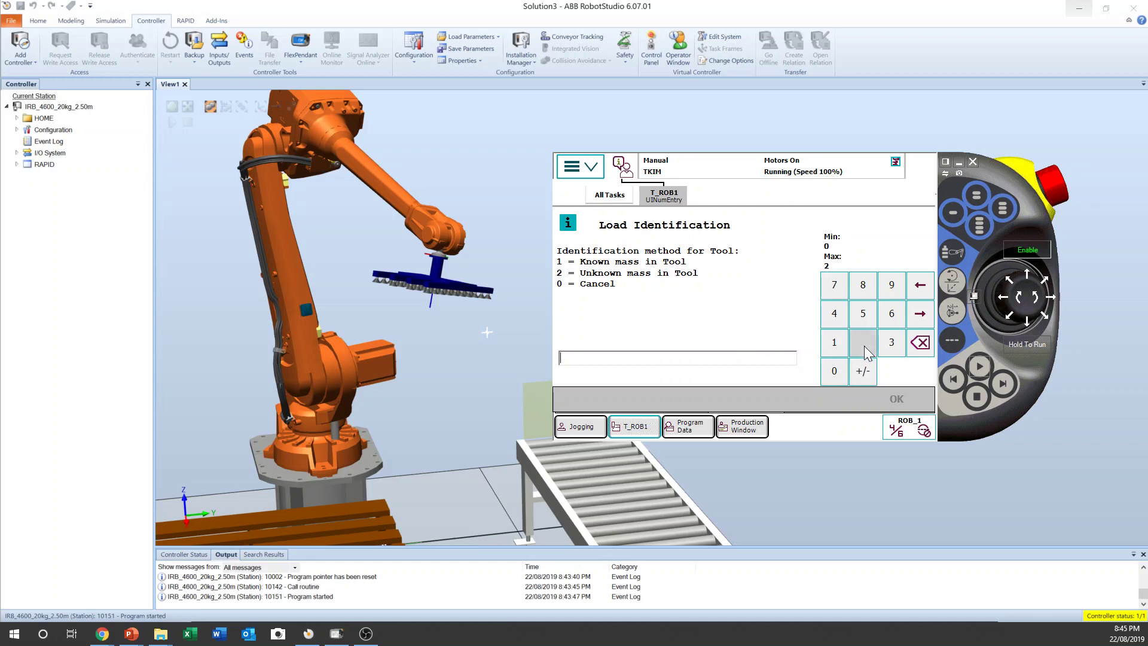
left_click(897, 399)
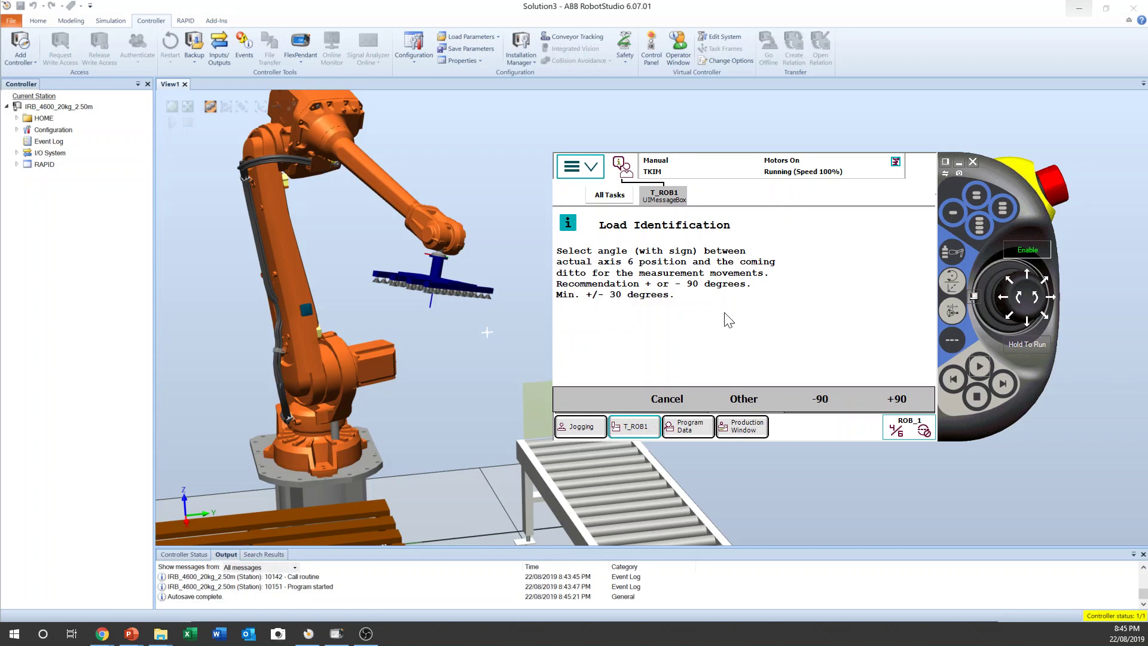
Use a +90 degree axis 6 angle and move the wrist into measurement position.
left_click(903, 405)
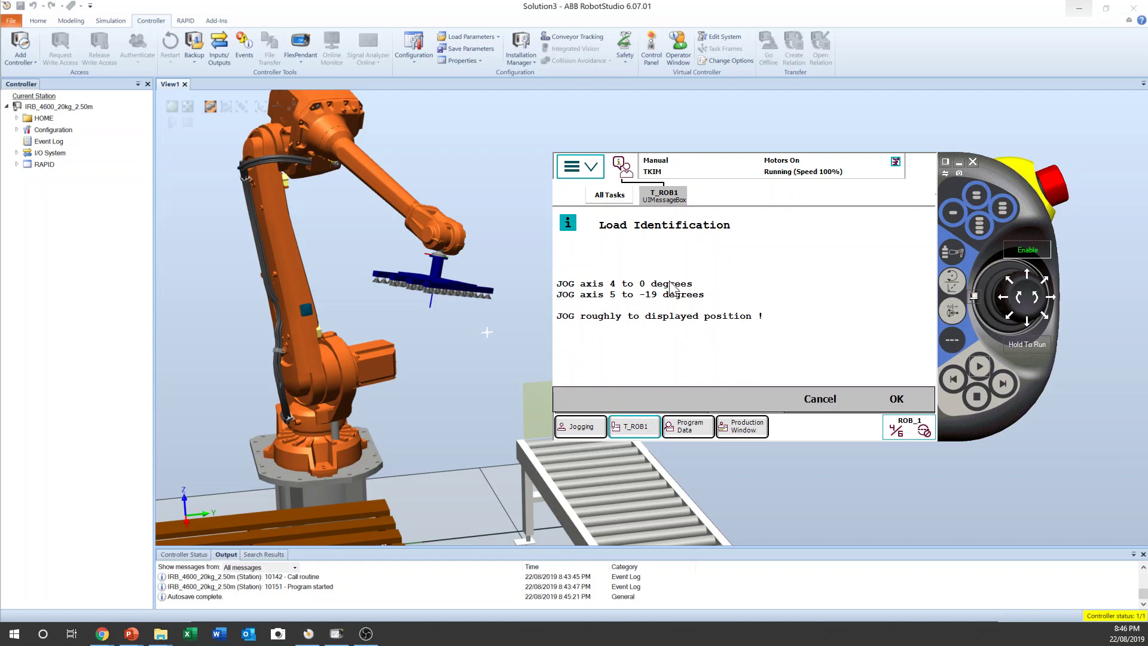
left_click(902, 402)
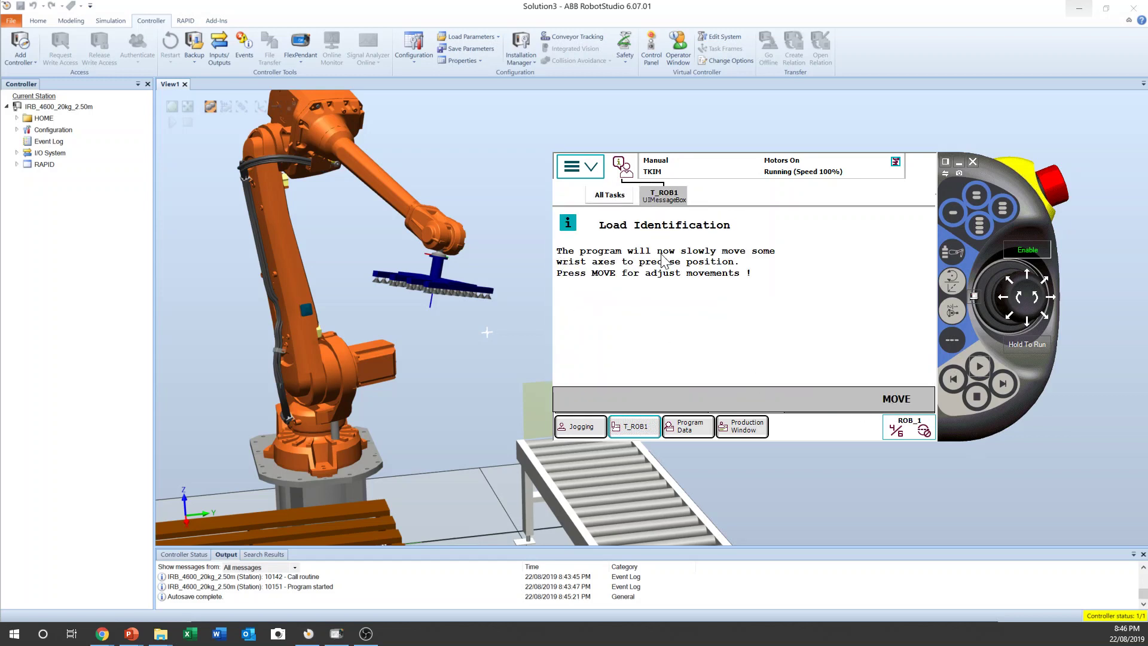
left_click(902, 406)
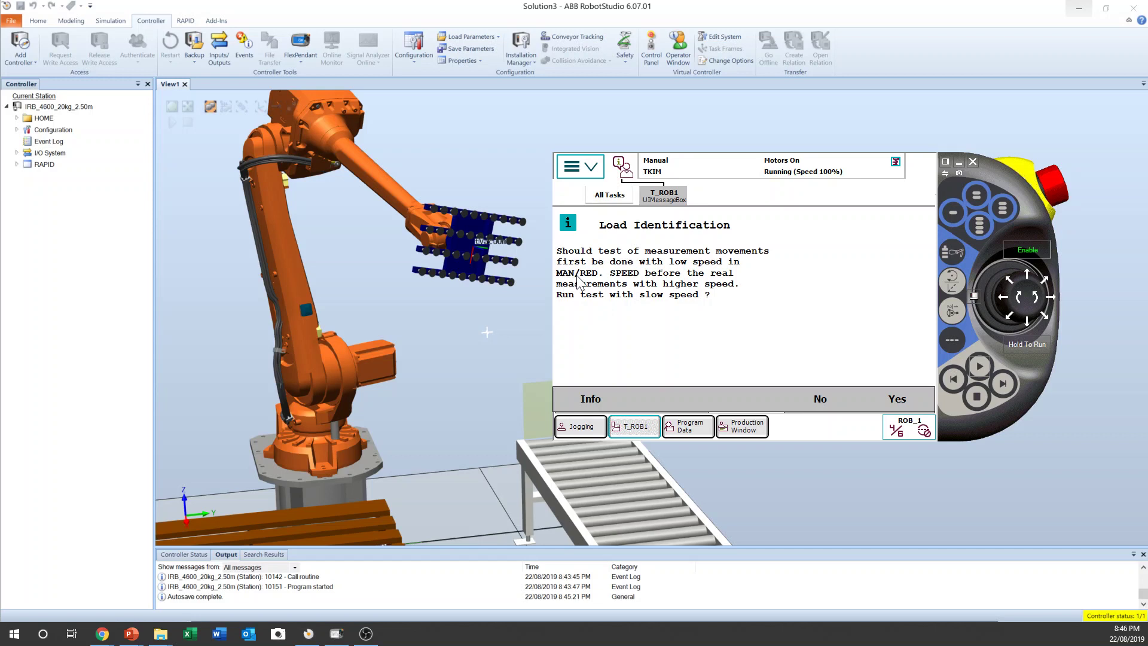
Run the load identification test movements at slow speed first.
left_click(901, 403)
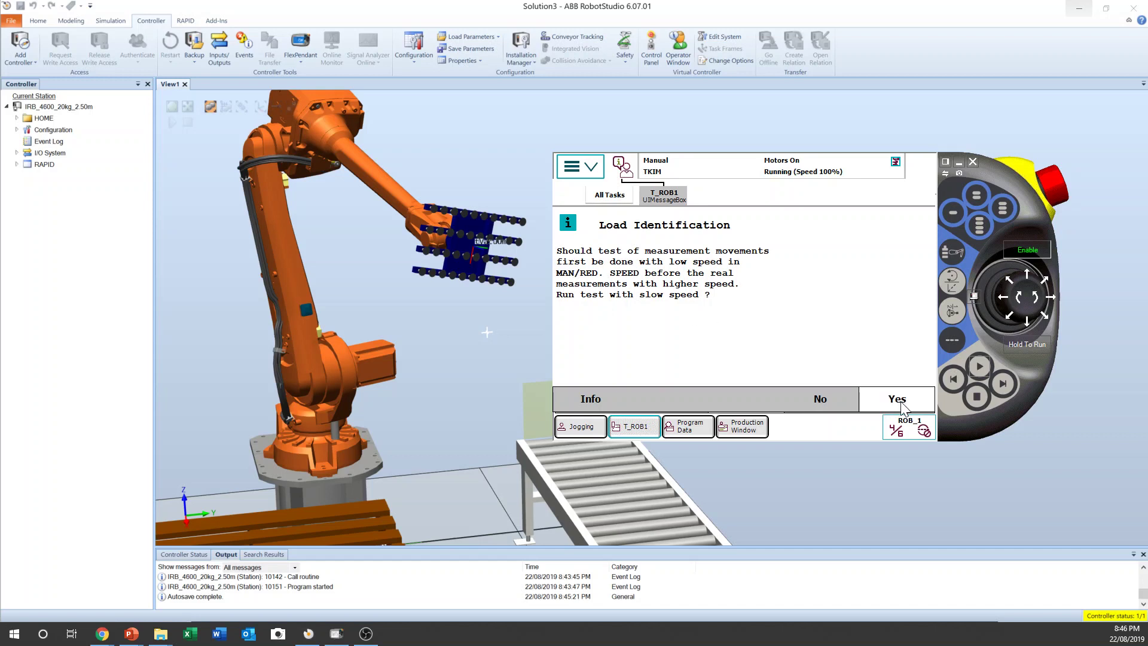
left_click(974, 295)
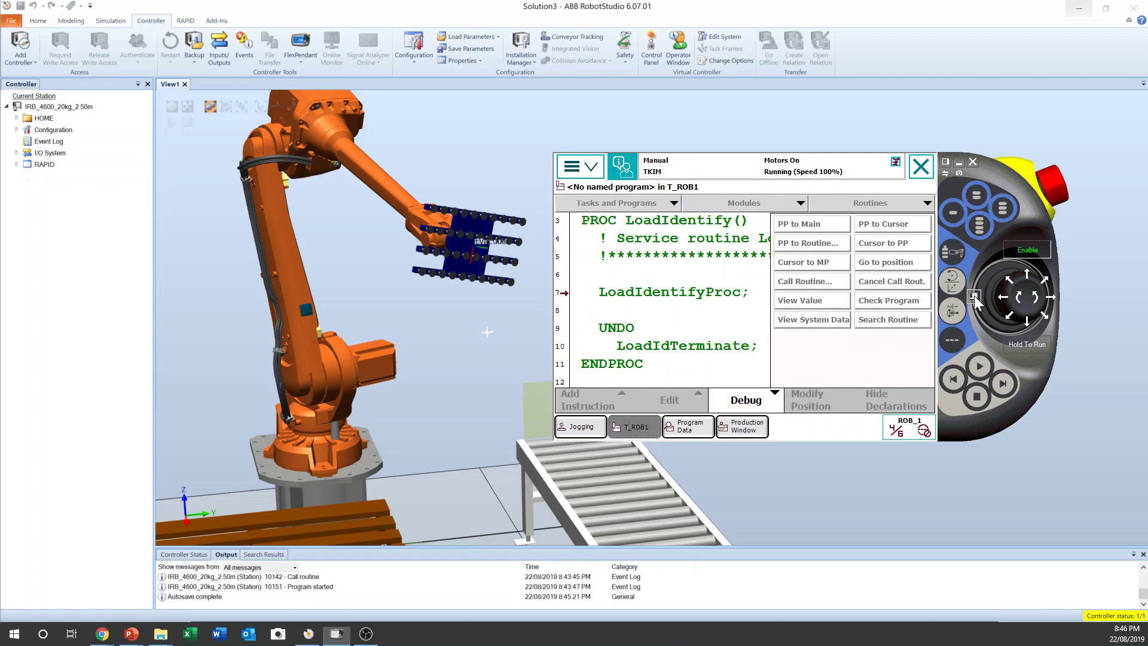
left_click(974, 295)
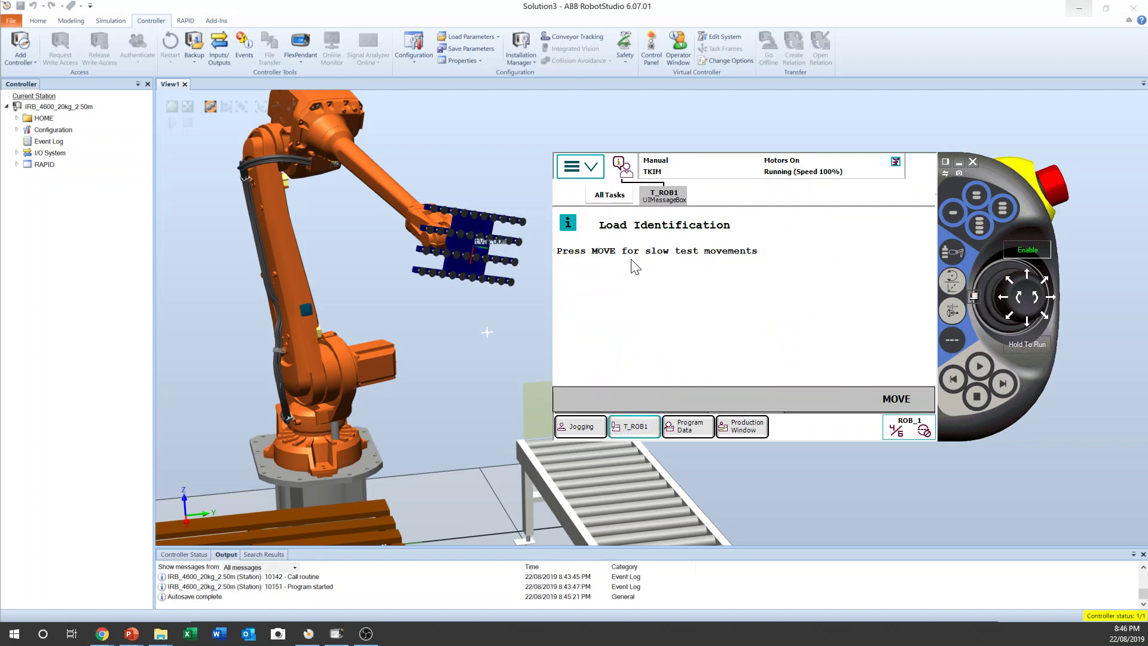
left_click(911, 409)
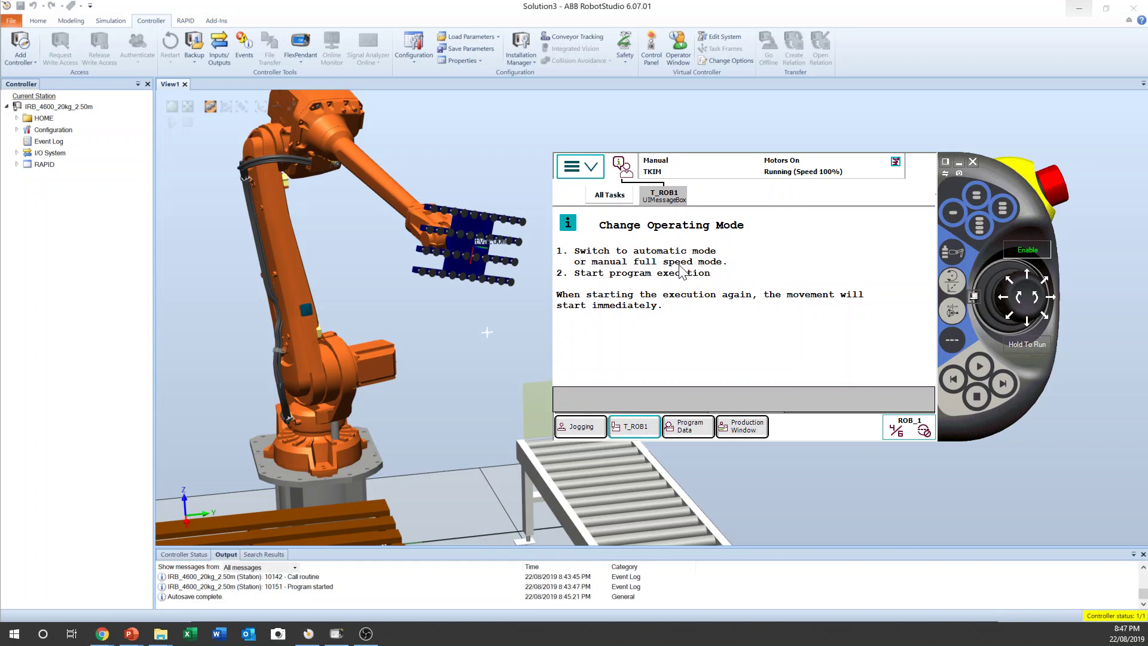
Turn the key switch to automatic mode and accept the automatic-mode warning.
left_click(973, 298)
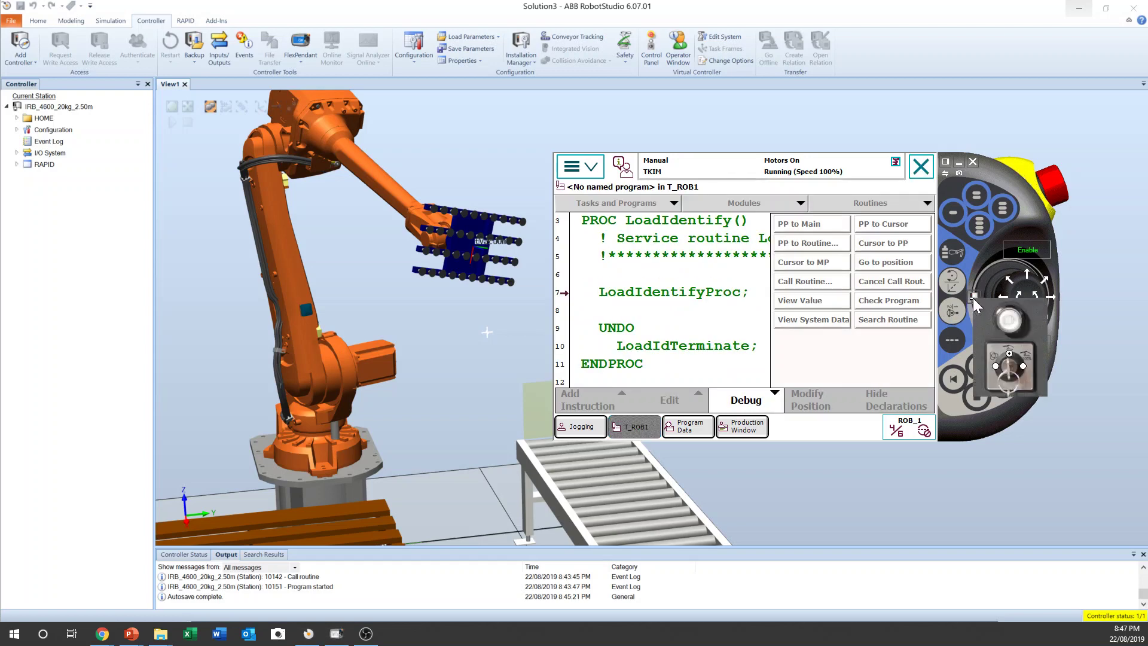
left_click(1010, 385)
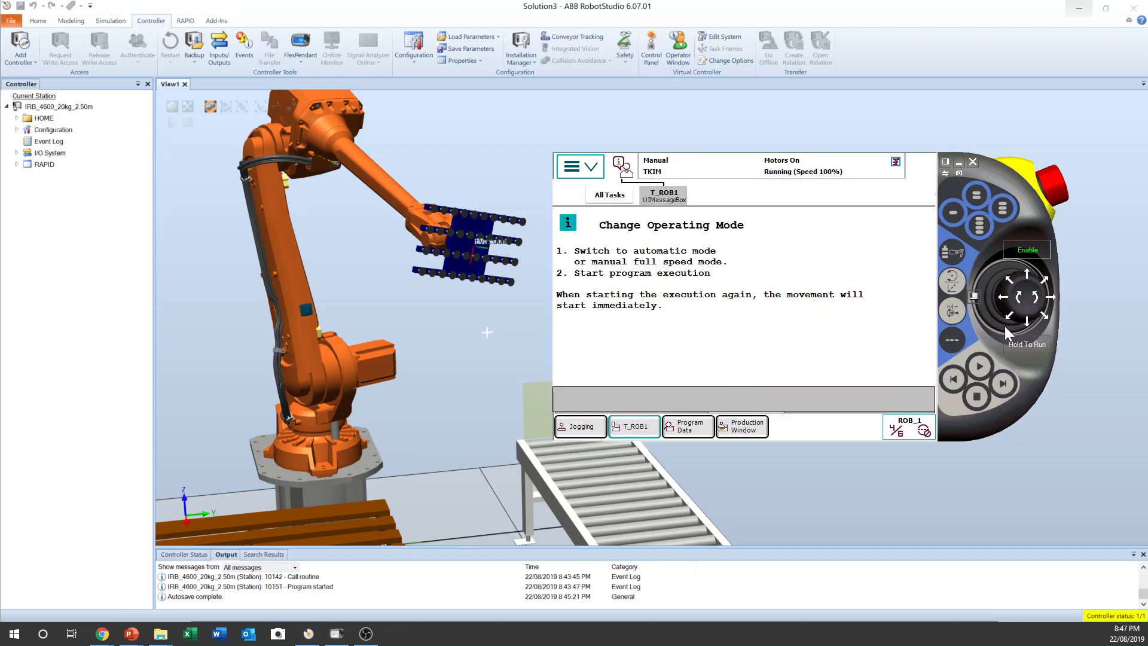
left_click(974, 296)
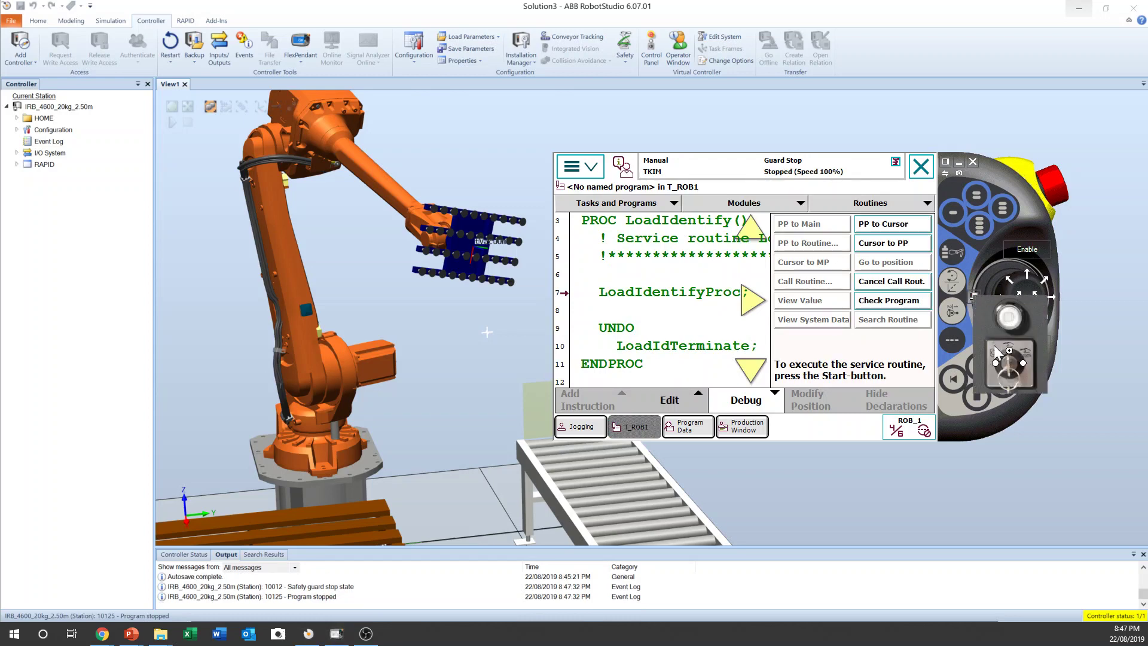
left_click(1001, 378)
left_click(727, 375)
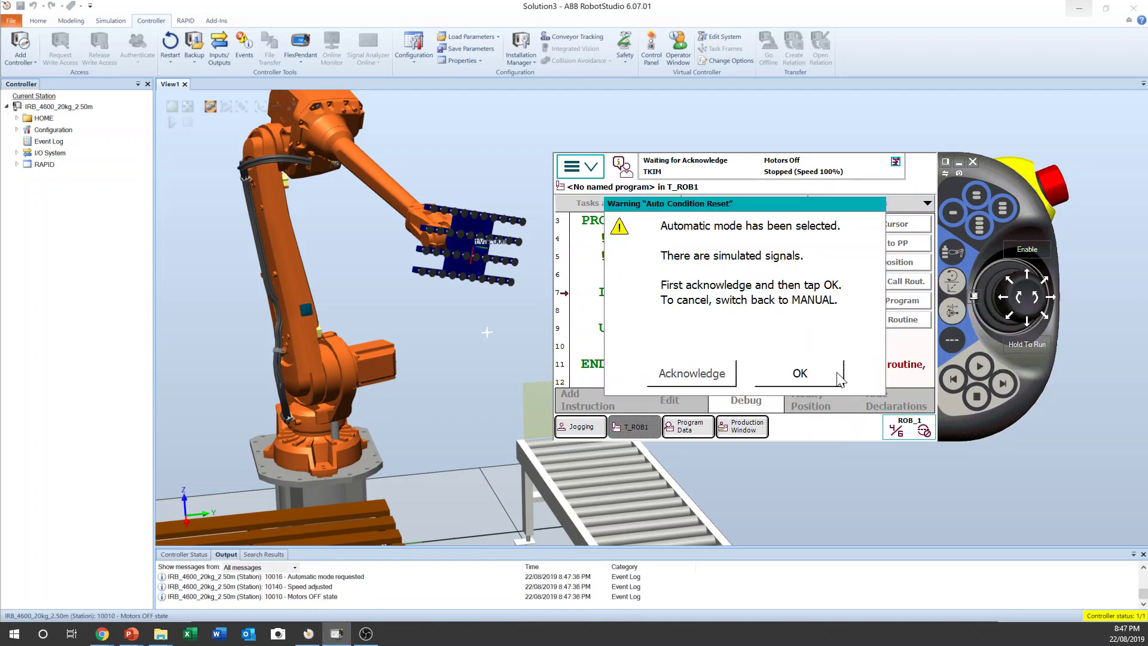
left_click(837, 377)
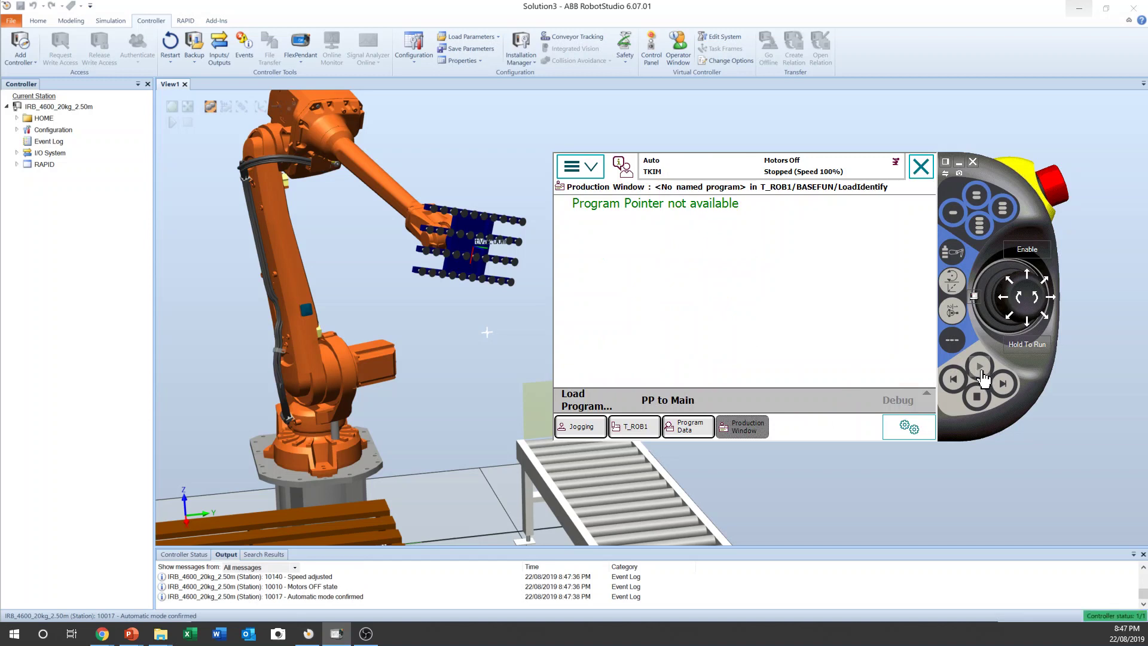
Switch the motors on and resume LoadIdentify in automatic mode.
left_click(1028, 254)
left_click(973, 296)
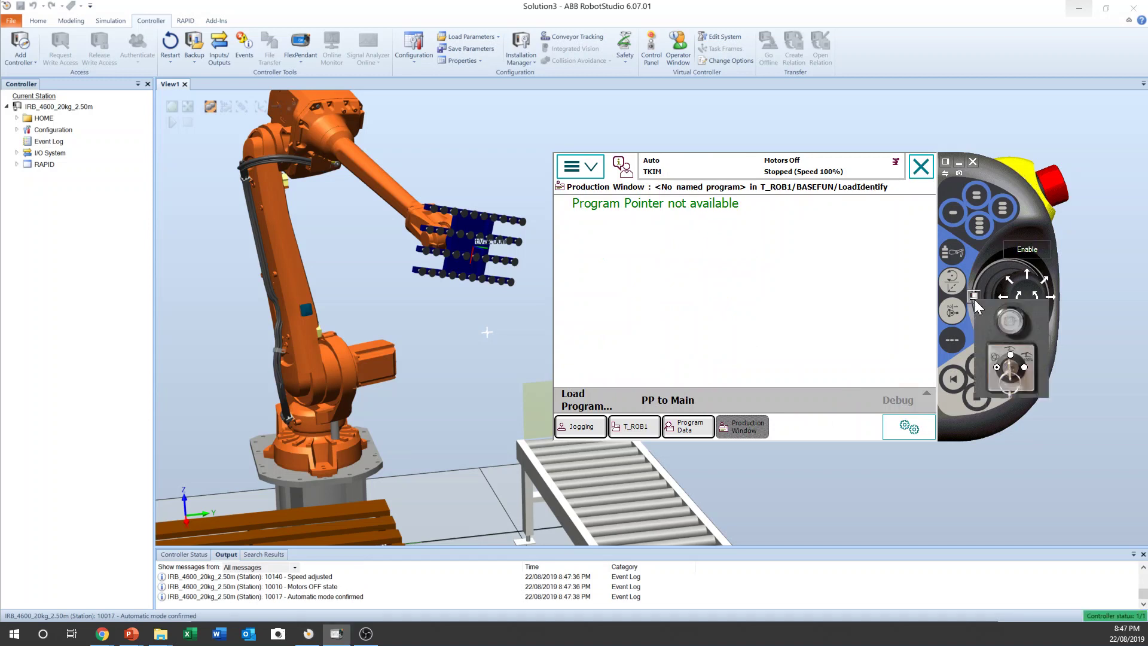
left_click(1012, 323)
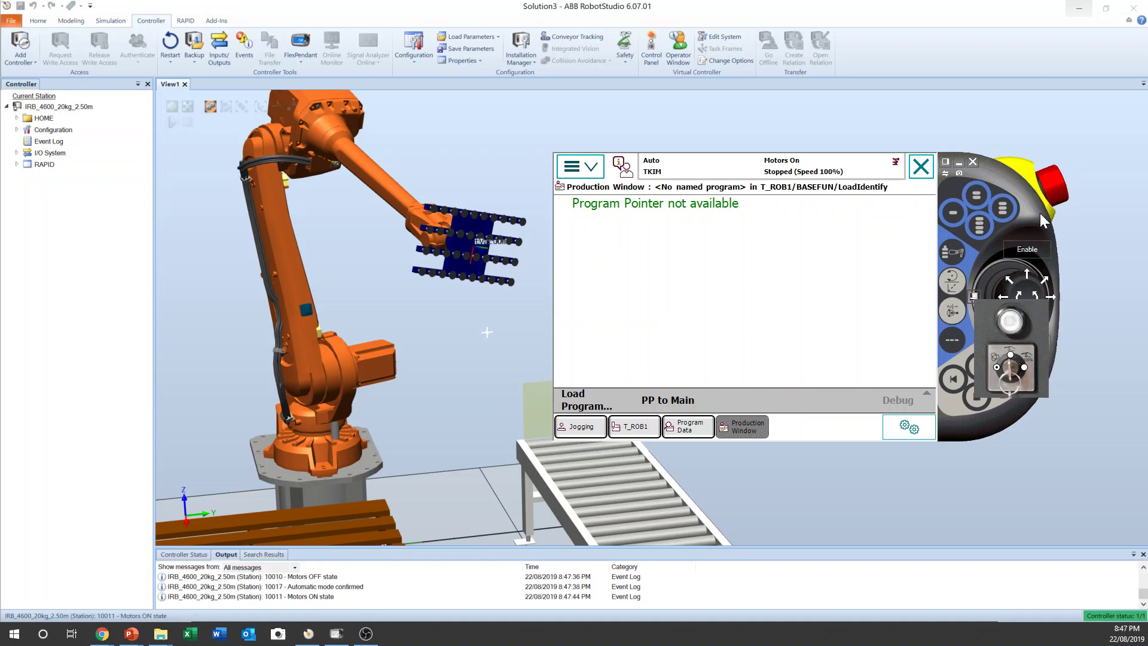
left_click(983, 371)
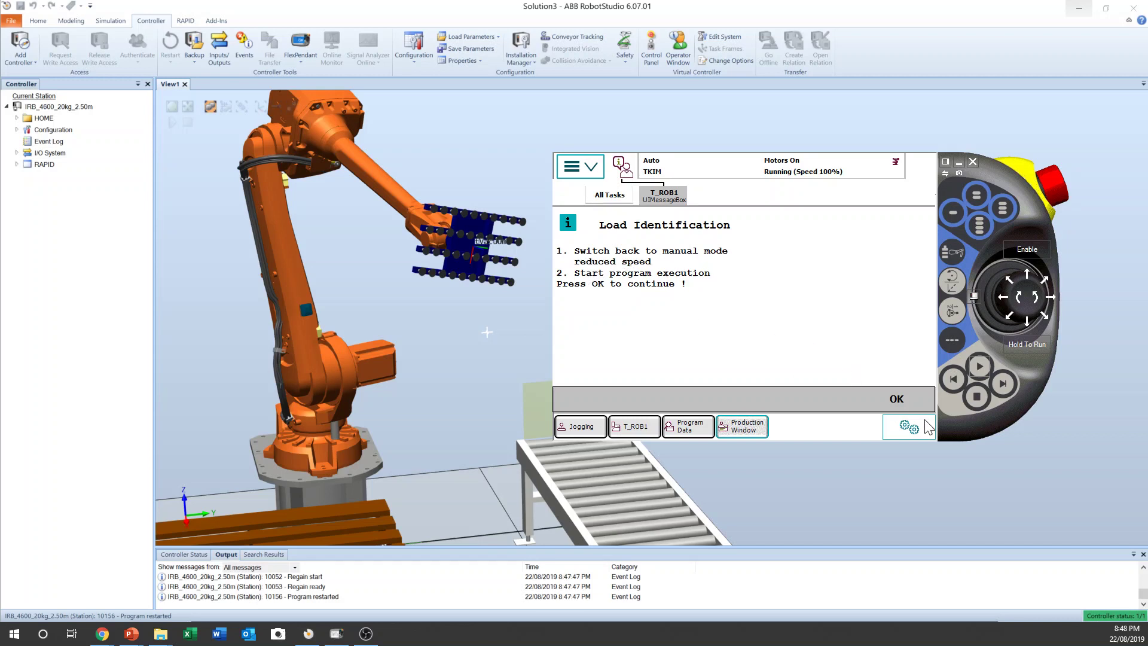
Return the key switch to manual mode and dismiss the Start failed error.
left_click(974, 296)
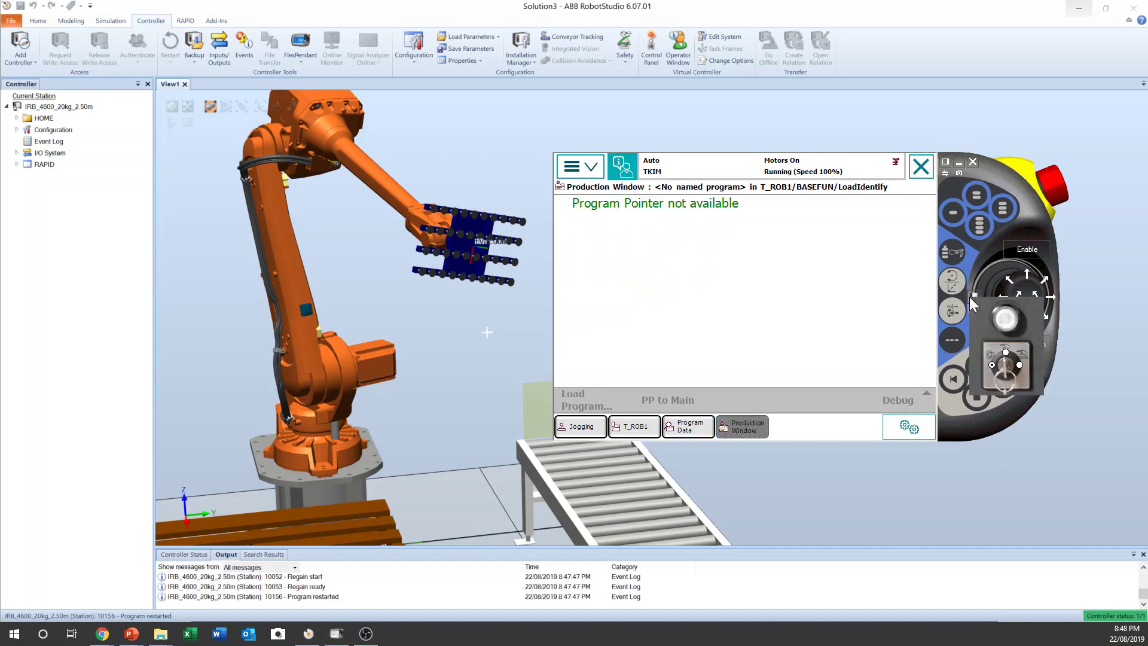
left_click(1006, 354)
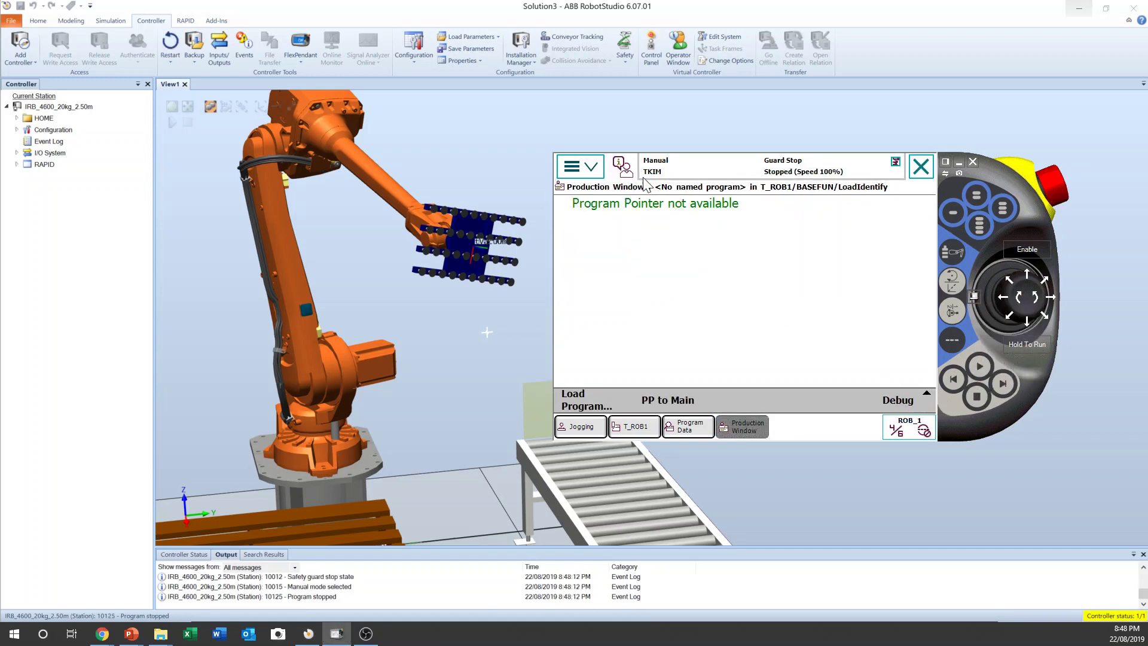
left_click(982, 371)
left_click(984, 369)
left_click(894, 397)
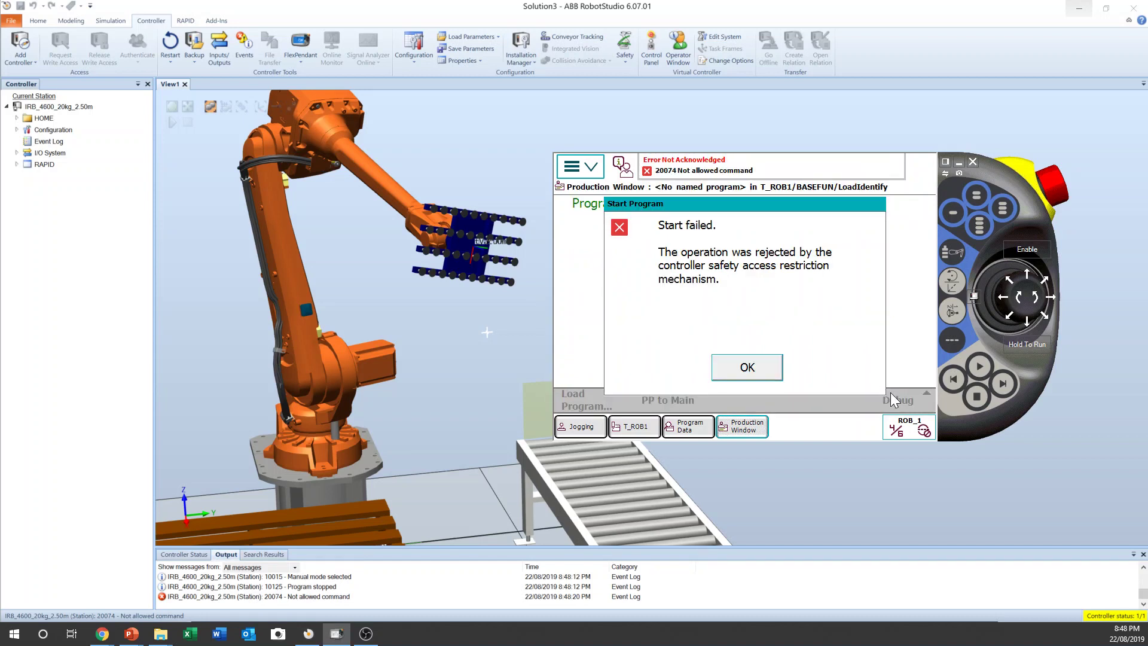
left_click(748, 366)
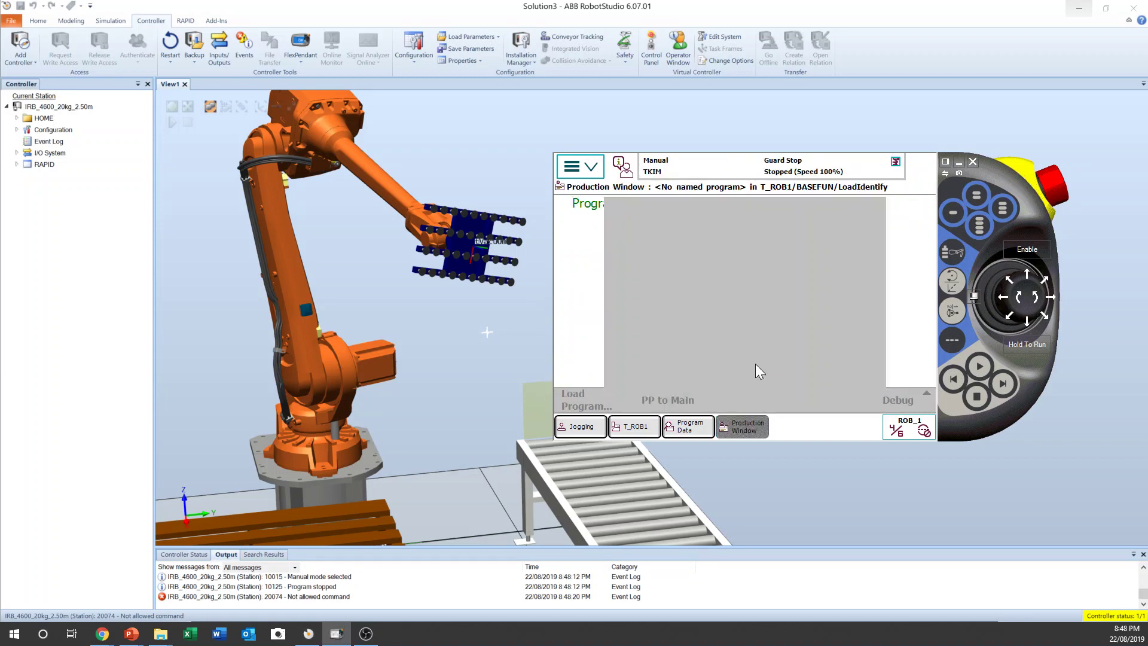
Enable the motors, resume LoadIdentify, and dismiss both Load Identification messages.
left_click(1027, 249)
left_click(979, 367)
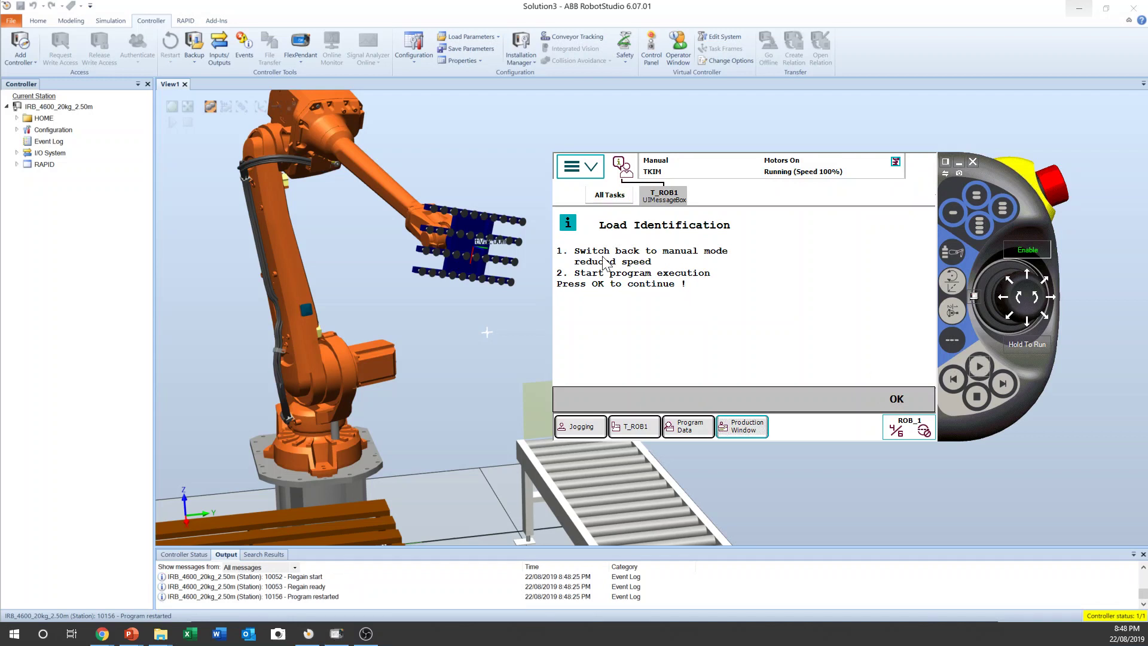
left_click(895, 401)
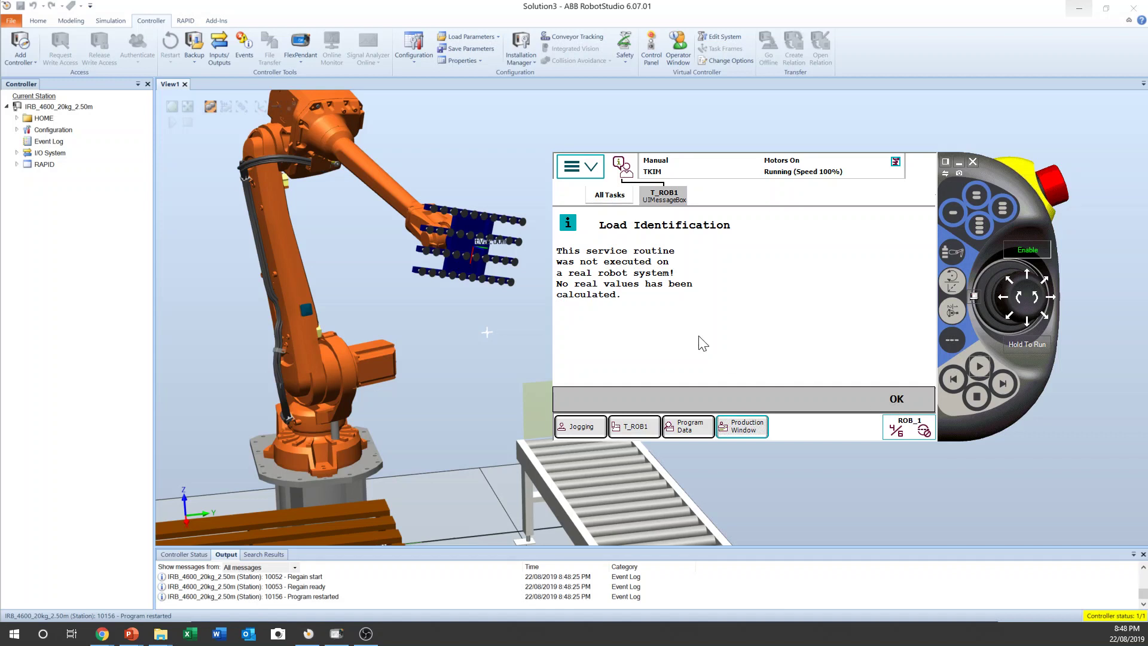
left_click(909, 401)
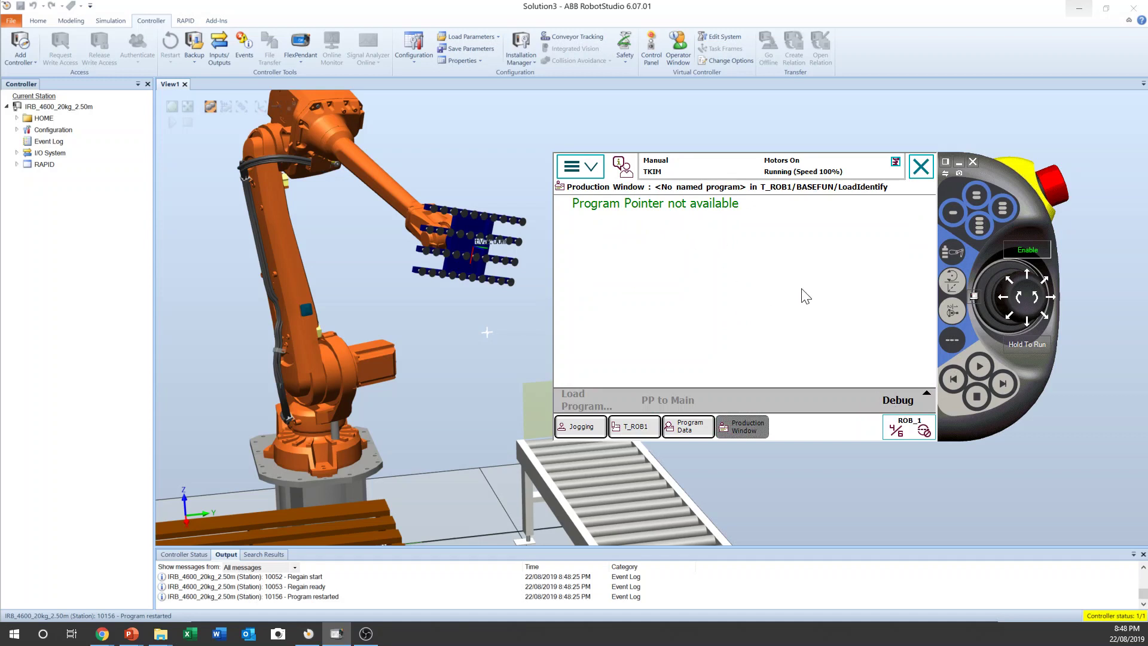
Review the load ratings and accept mass 5 kg, centre of gravity 10,10,10 into tGripper.
left_click(980, 366)
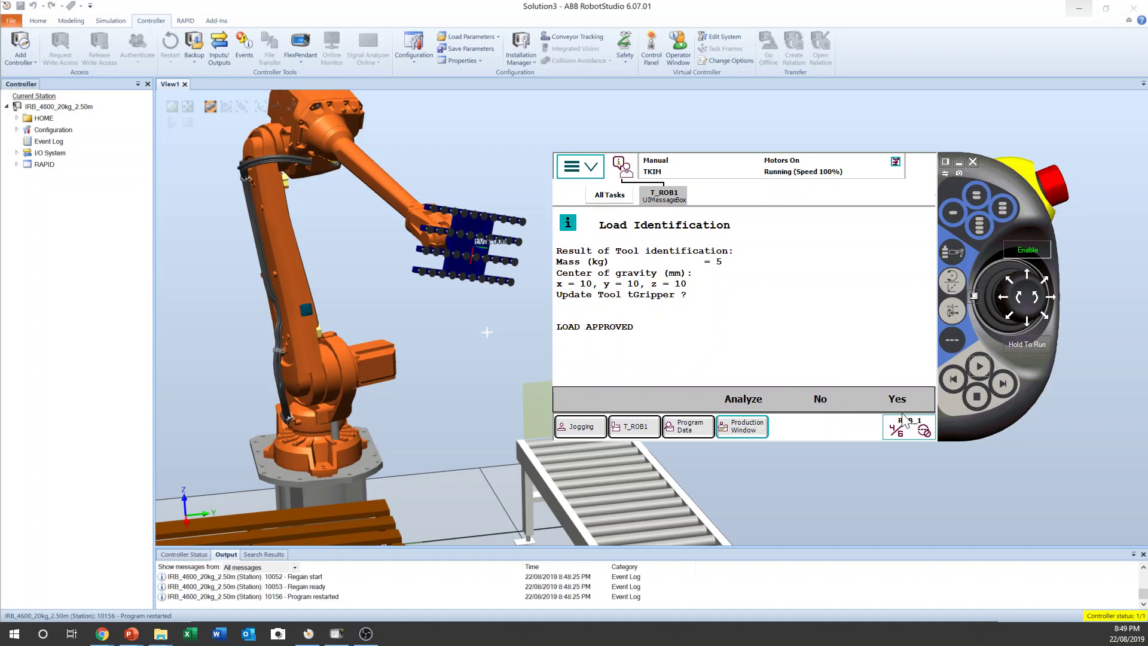
left_click(751, 409)
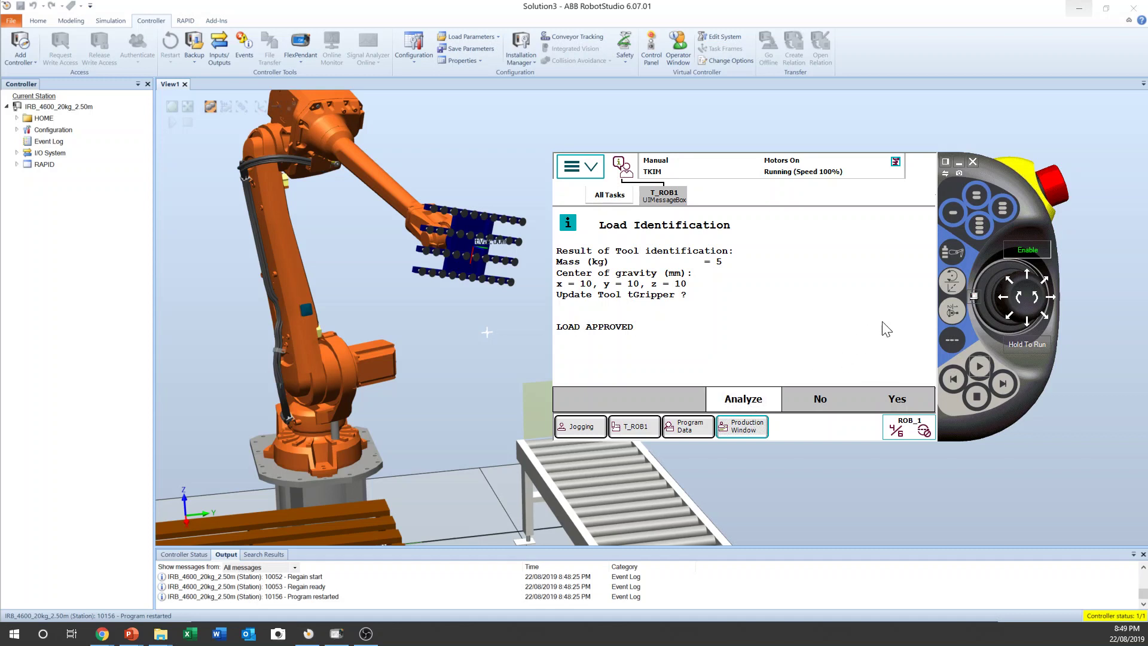
left_click(739, 398)
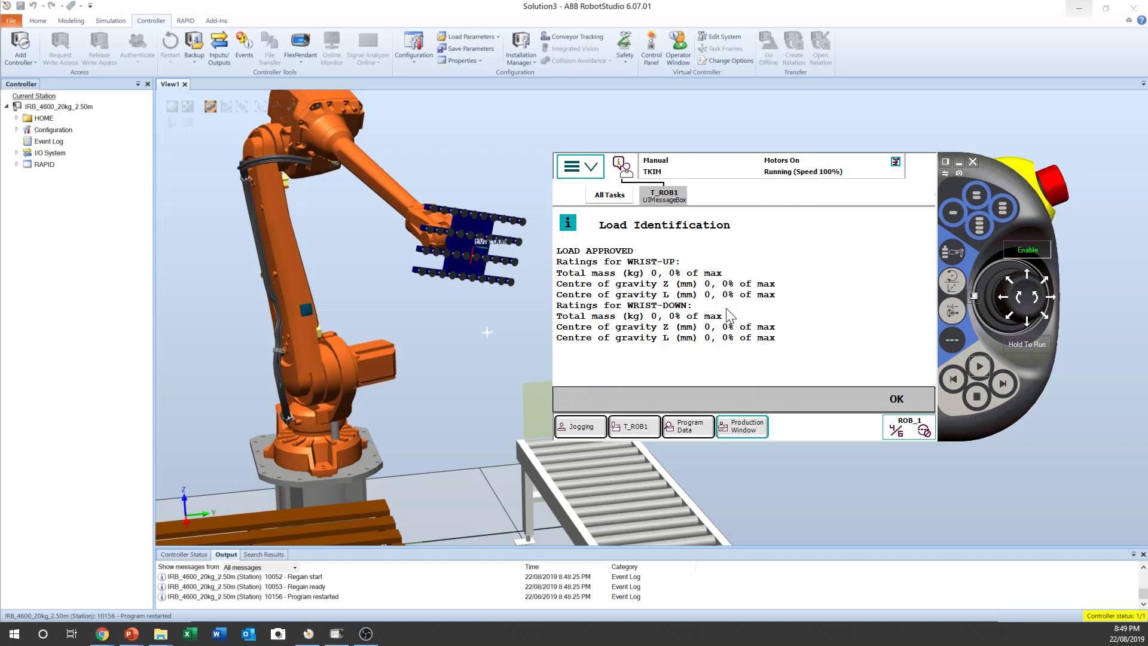
left_click(897, 406)
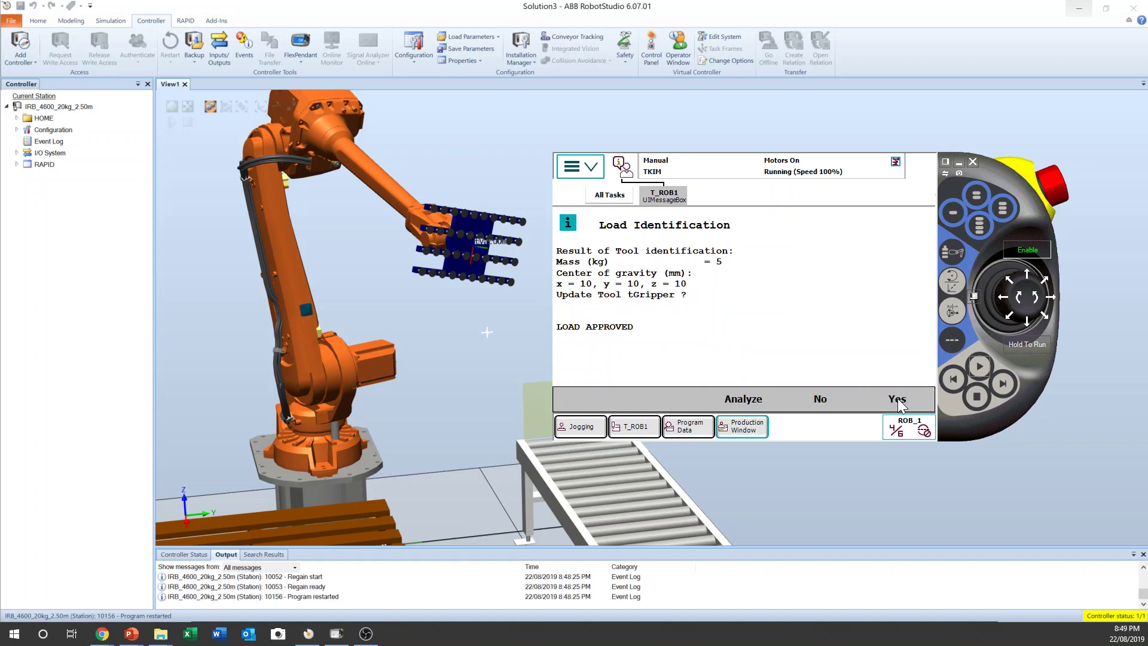
left_click(897, 401)
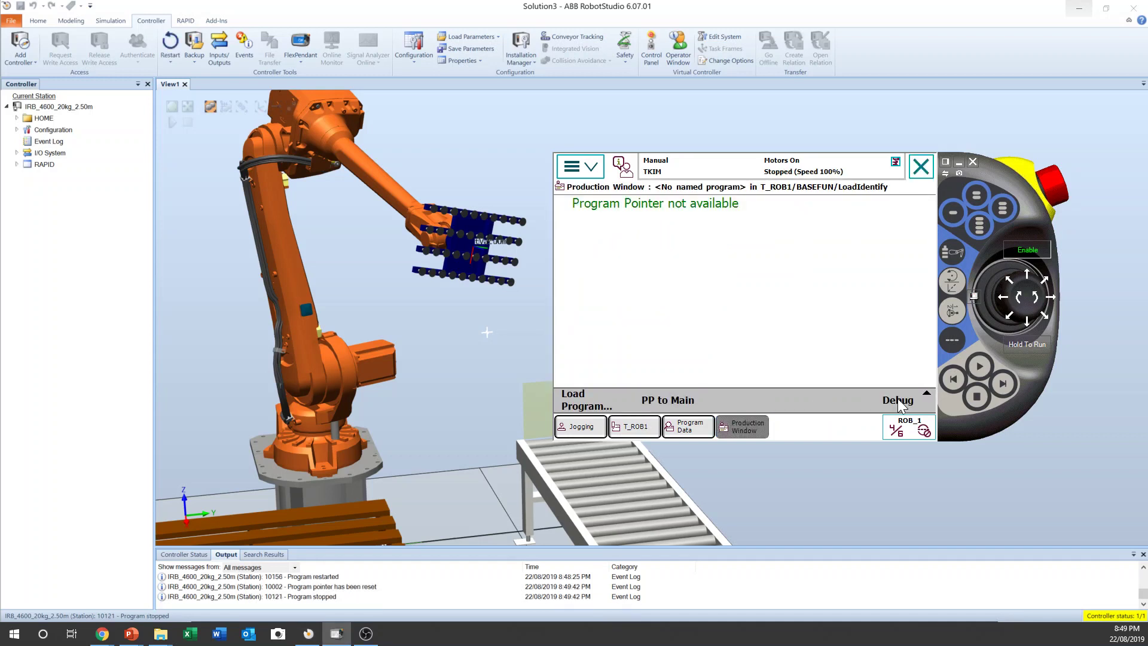
Drag the FlexPendant window aside and then back toward its original place.
left_click_drag(988, 170, 887, 201)
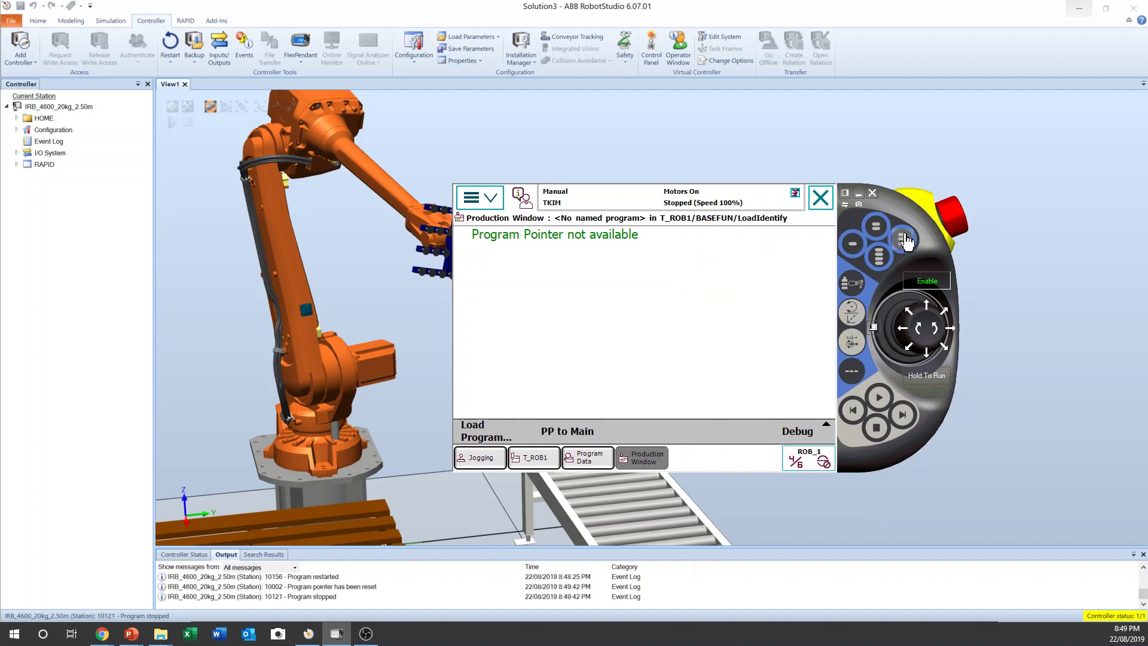
left_click_drag(891, 204, 982, 191)
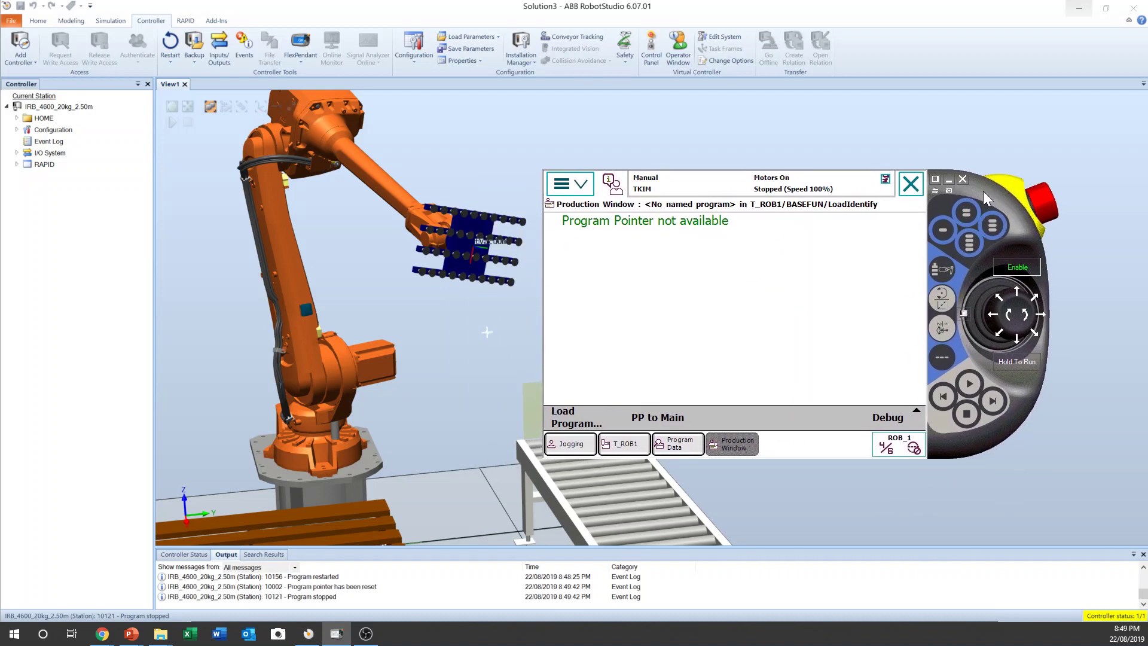